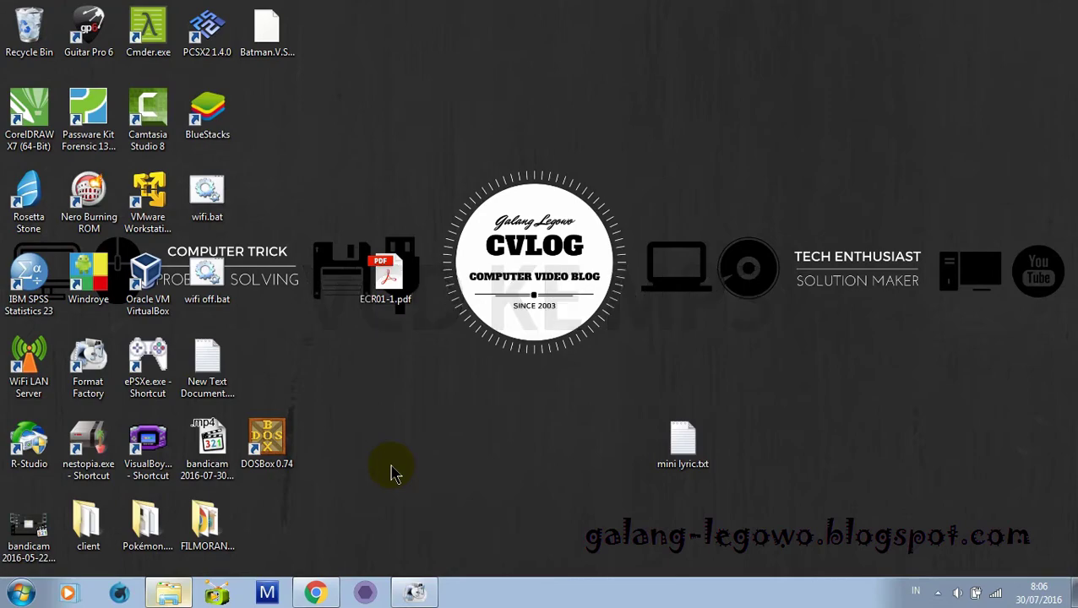
- Open the MPEGAV folder on the video disc in DVD RW Drive (D:)
click(170, 593)
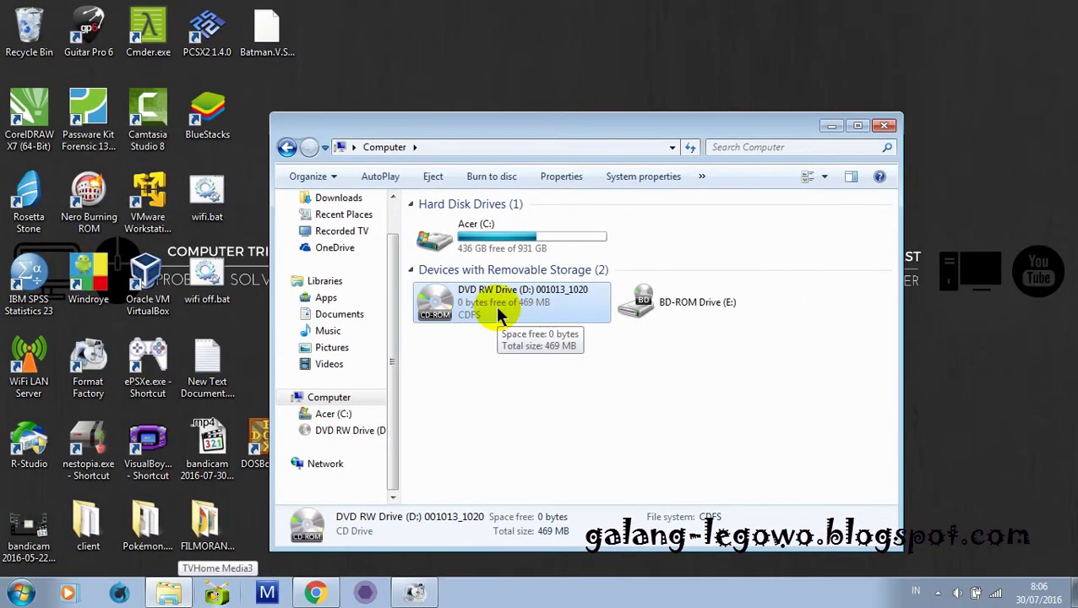
double_click(498, 314)
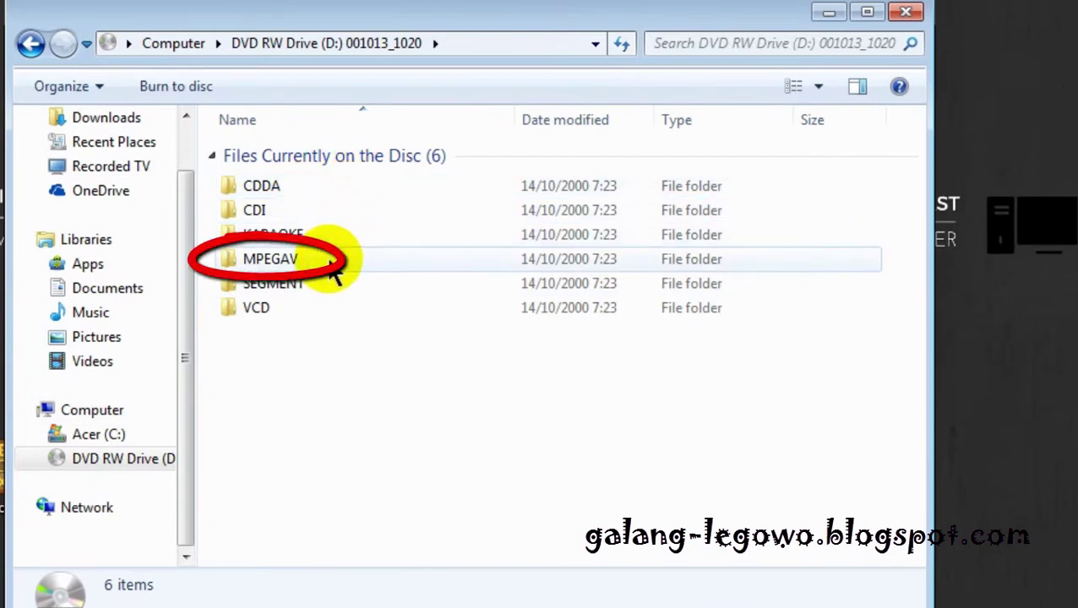
mouse_move(336, 272)
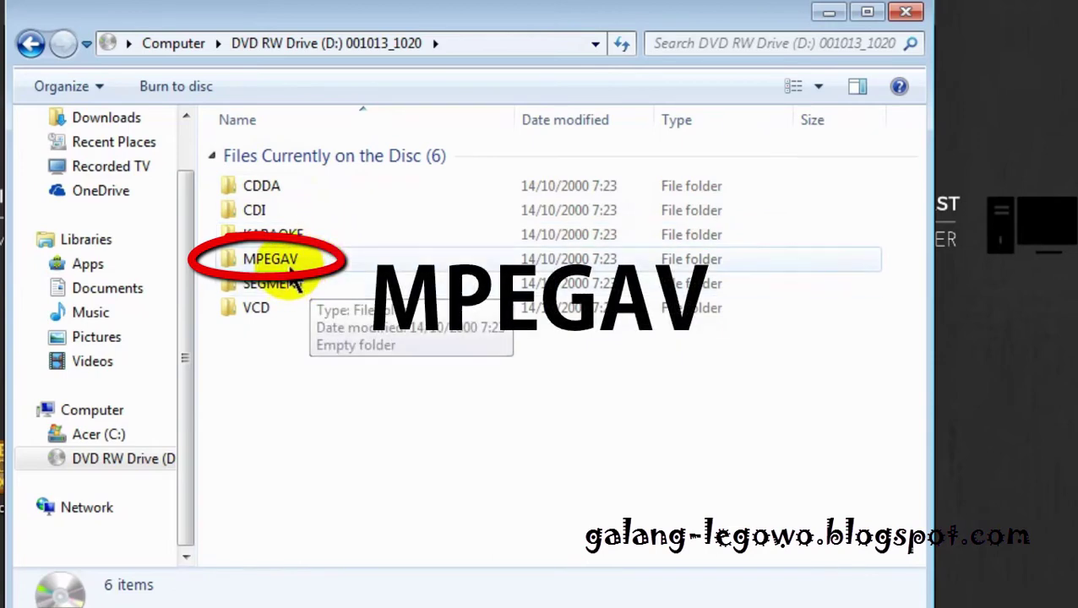
mouse_move(290, 270)
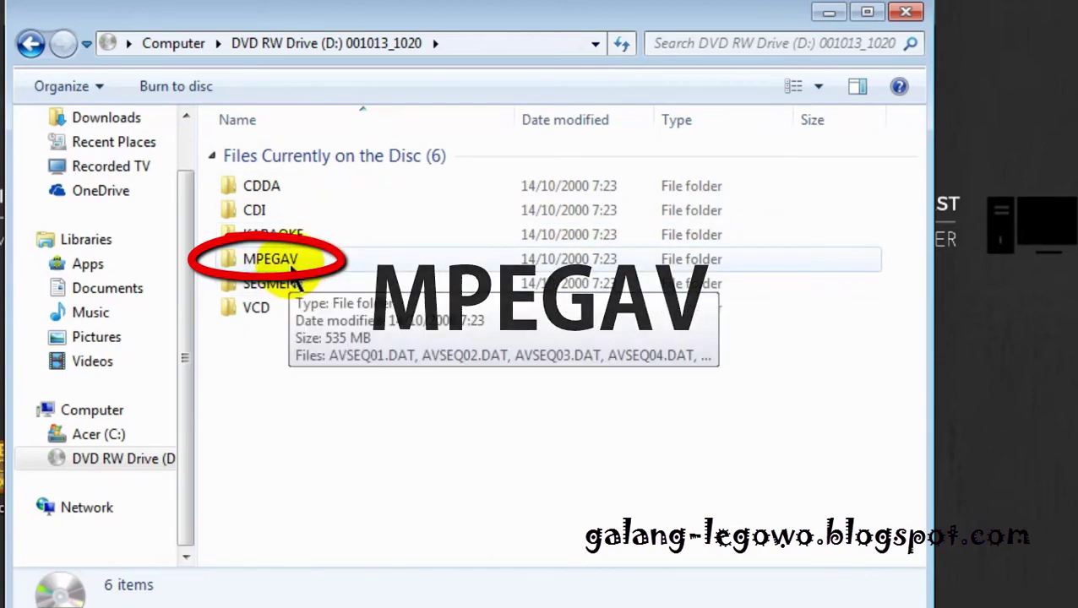
double_click(293, 268)
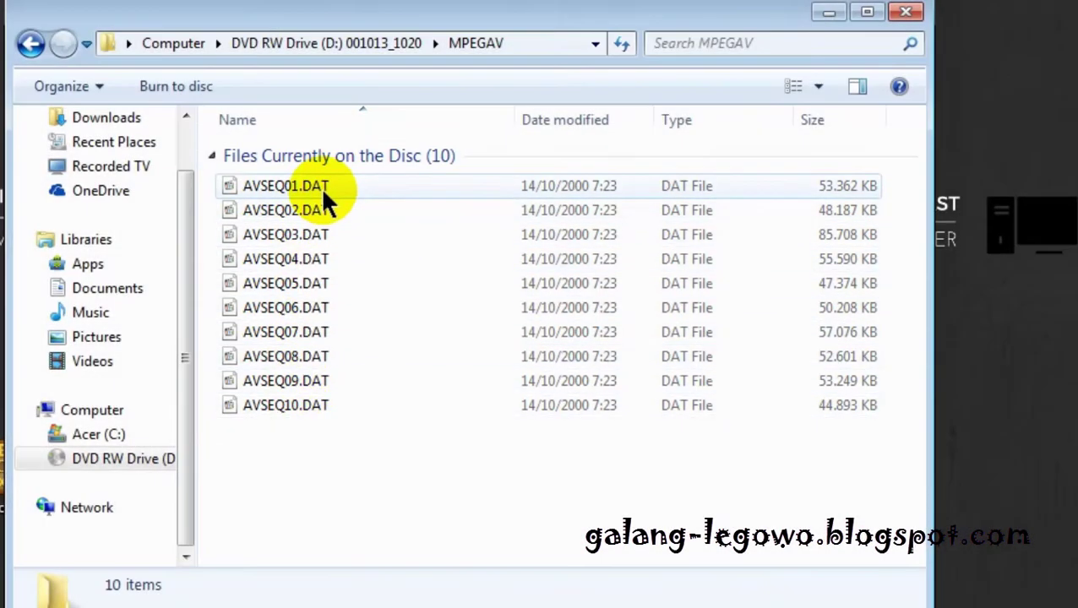
- Play AVSEQ01.DAT in MPC-HC x64, skim to about 01:33, and close the player and folder view
click(320, 187)
right_click(323, 188)
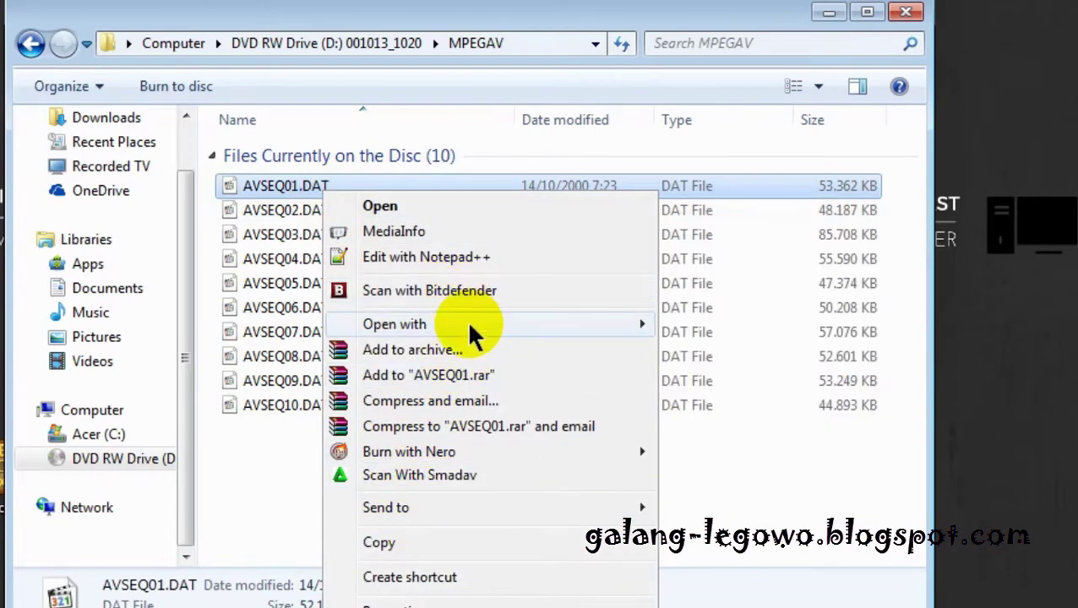
mouse_move(494, 324)
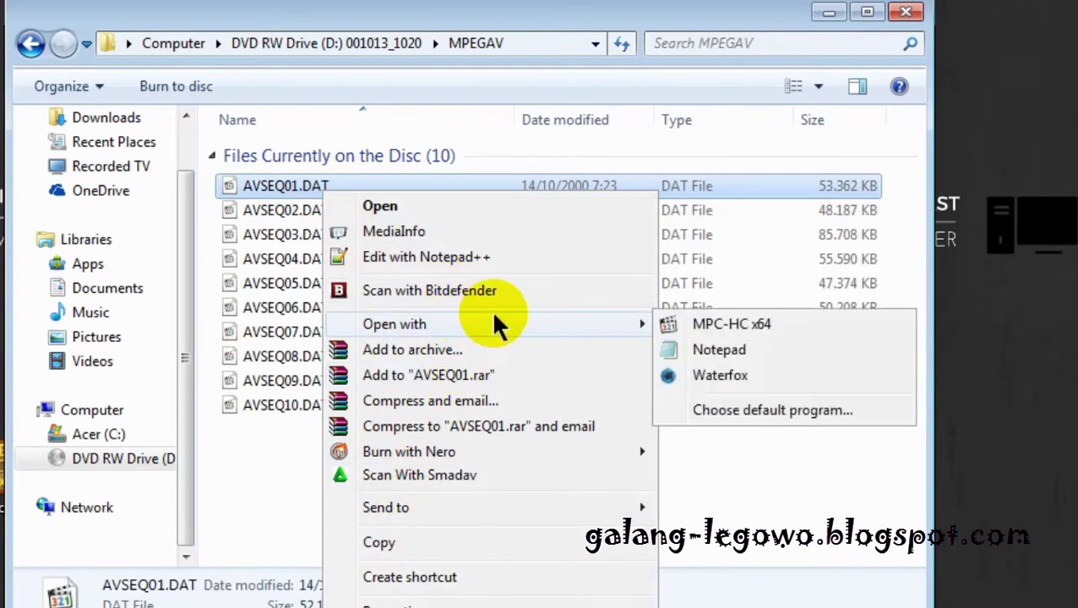
click(701, 327)
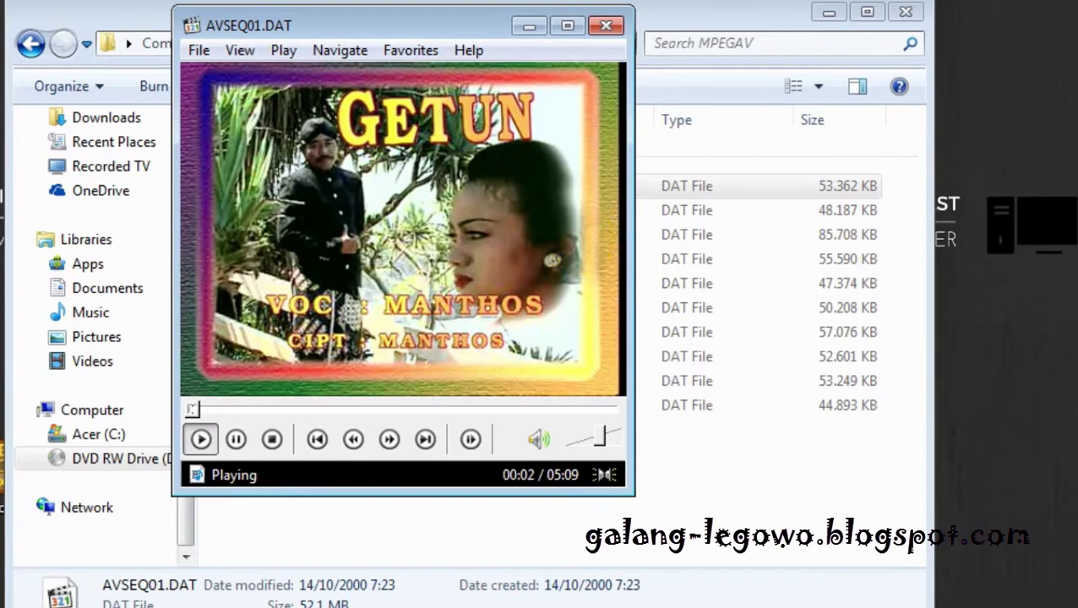
click(343, 412)
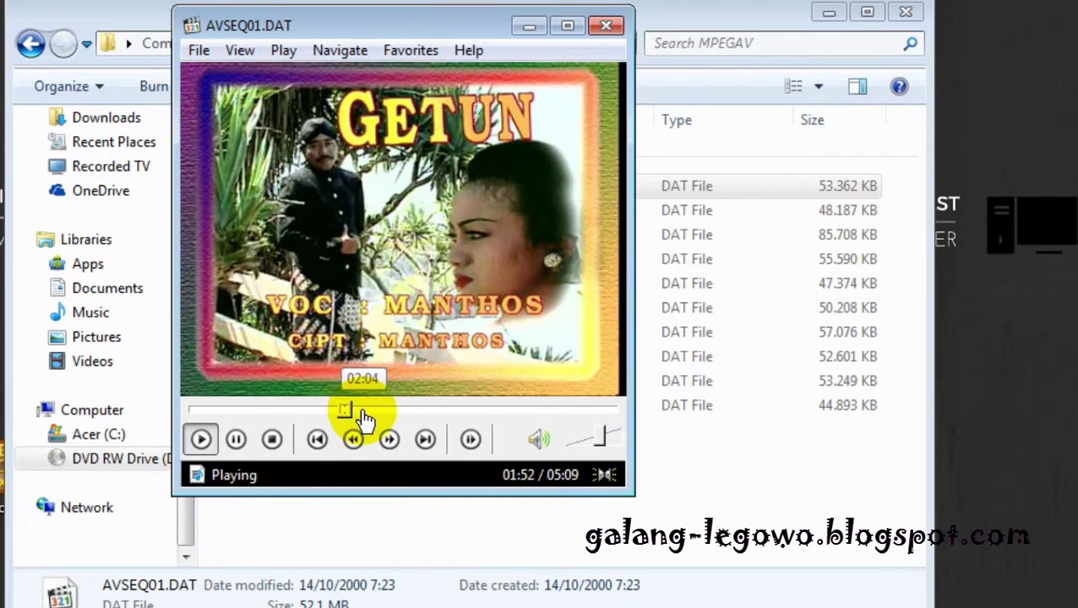
click(316, 412)
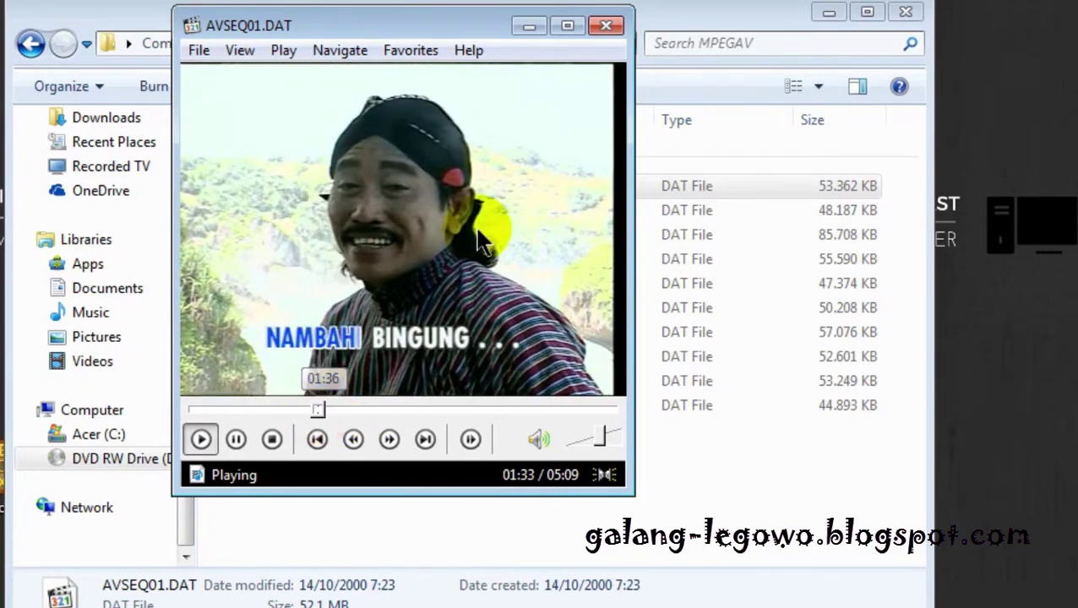
click(606, 25)
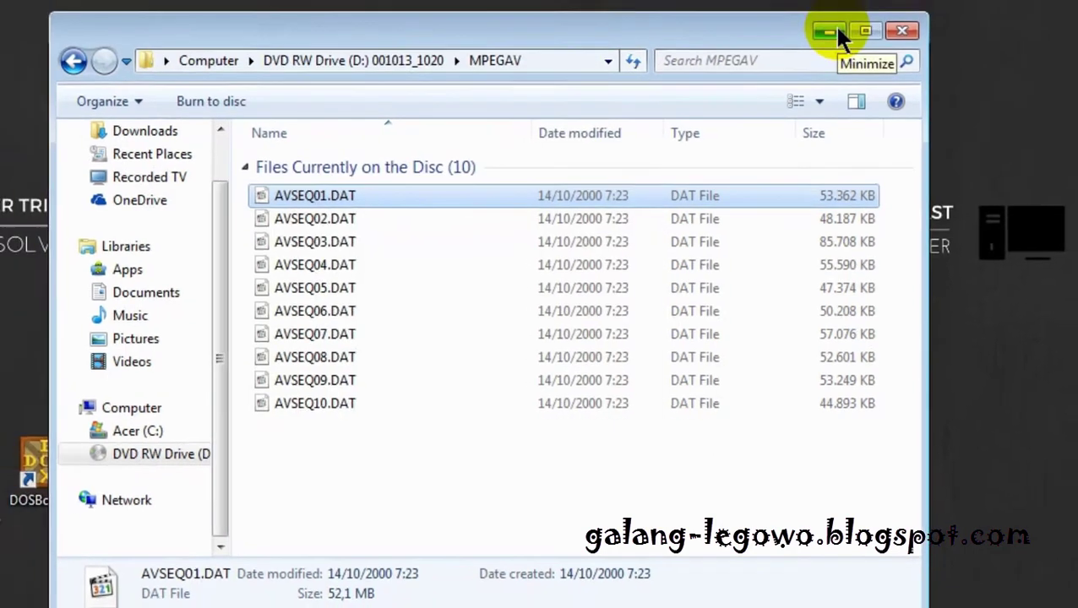
click(839, 19)
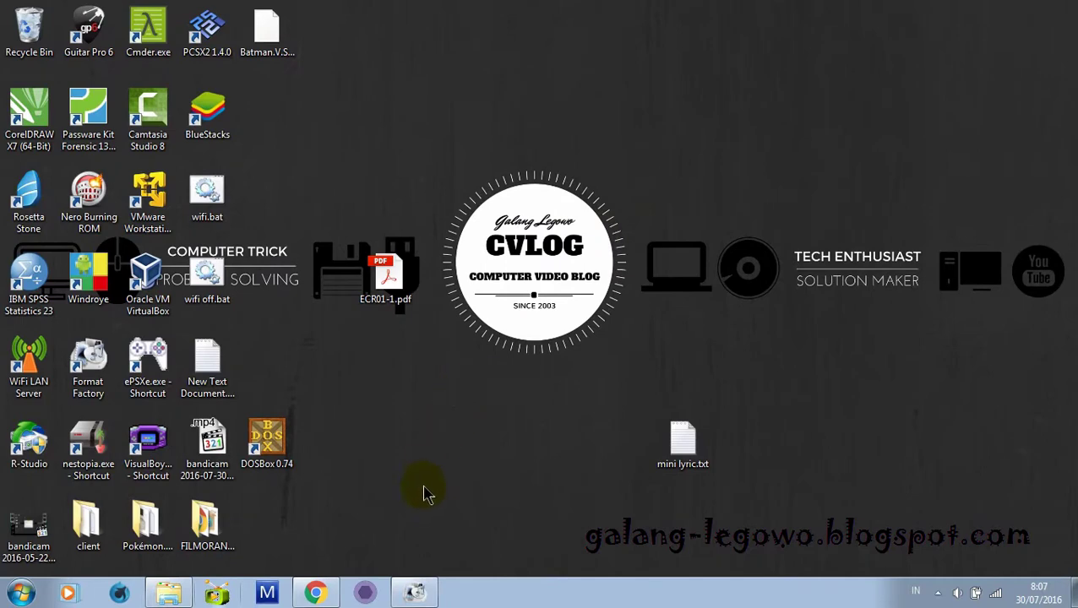
- Bring up FormatFactory and check its download links on the pcfreetime.com page in Chrome
click(418, 593)
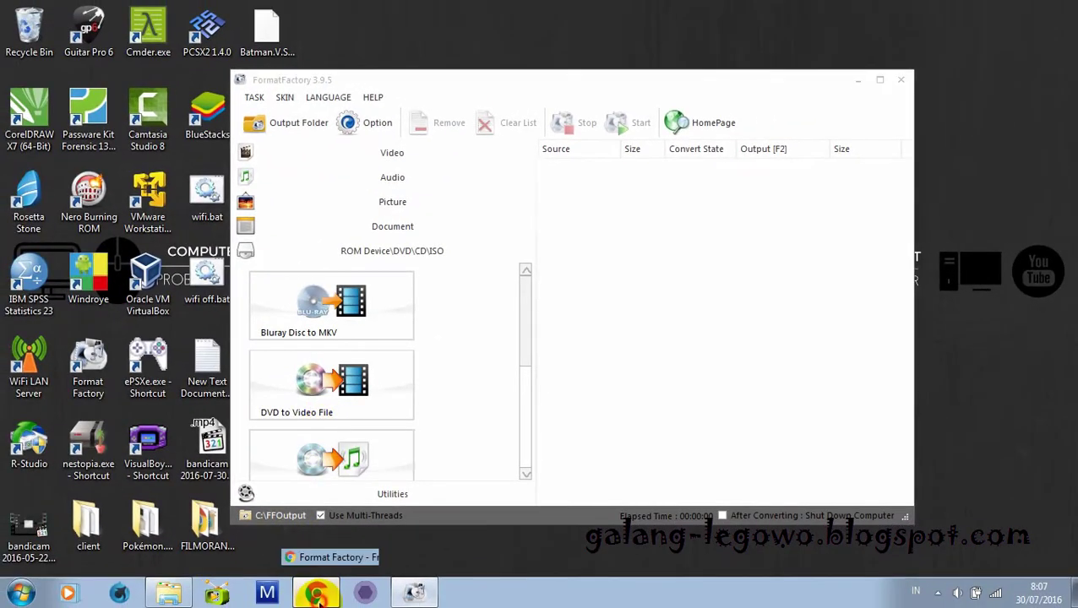
click(319, 596)
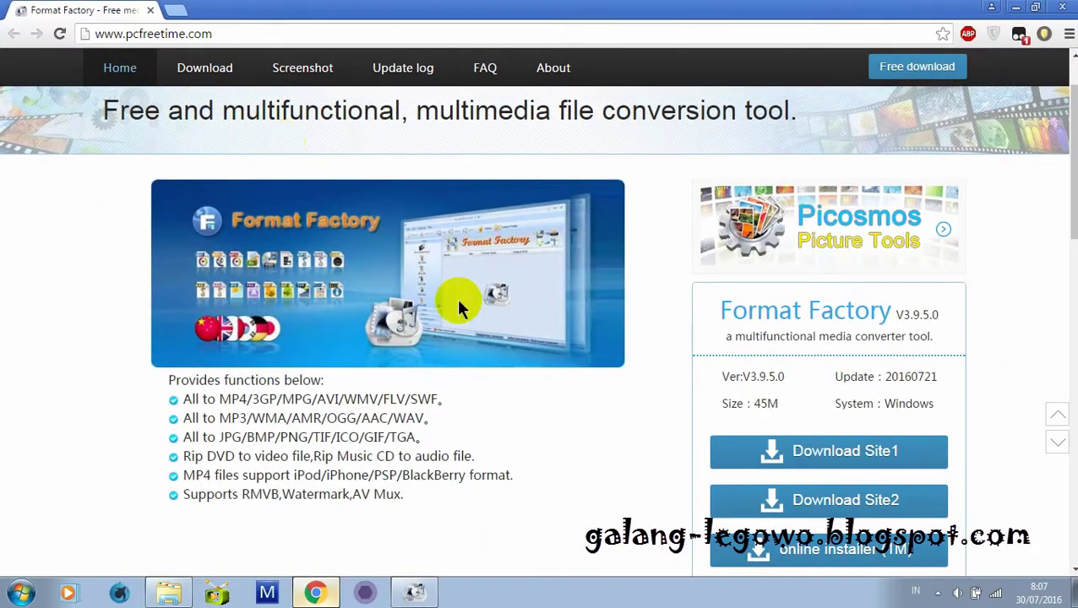
scroll(1046, 224, down, 2)
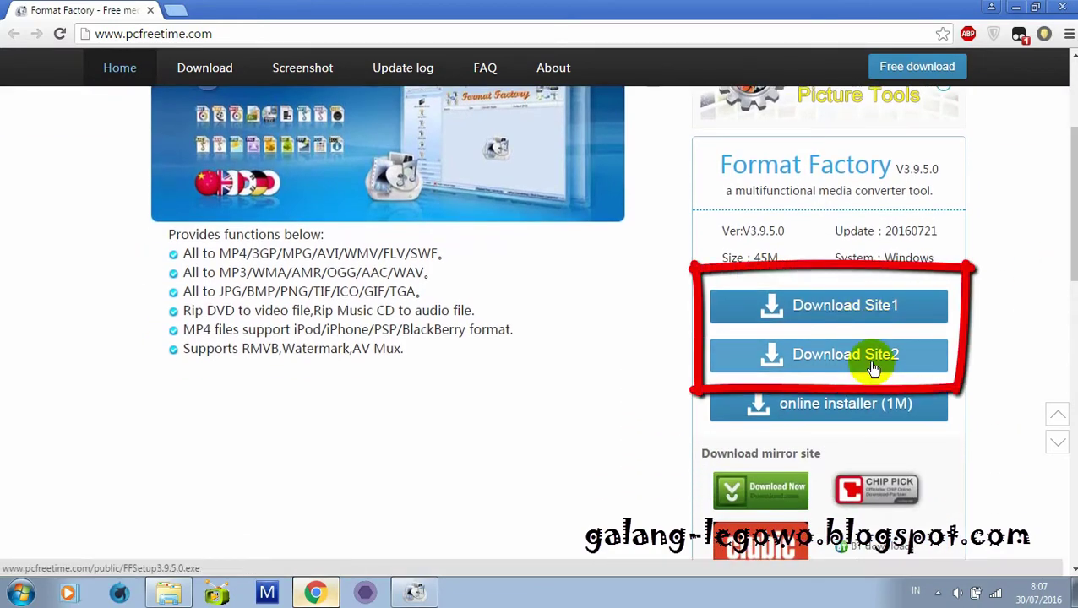
click(1016, 8)
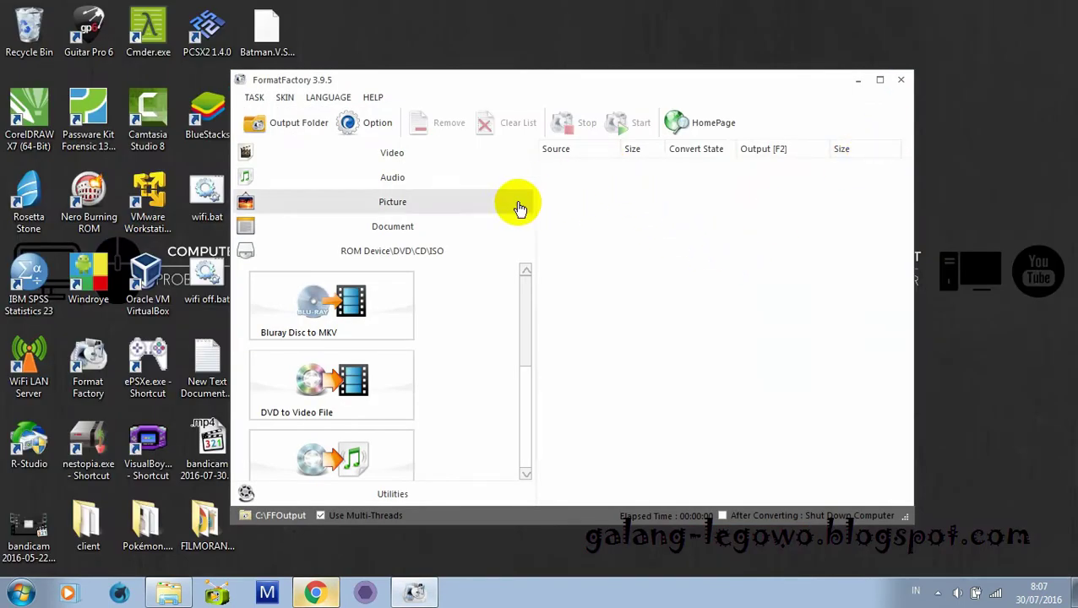
- Start an audio conversion to MP3 in FormatFactory
drag(537, 81, 557, 76)
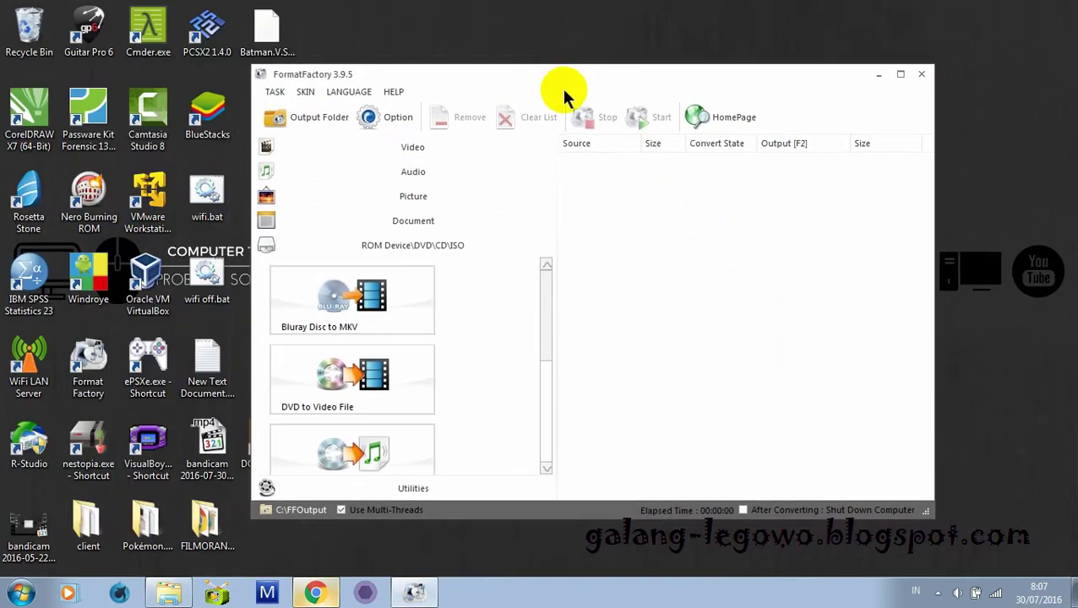
drag(541, 312, 545, 293)
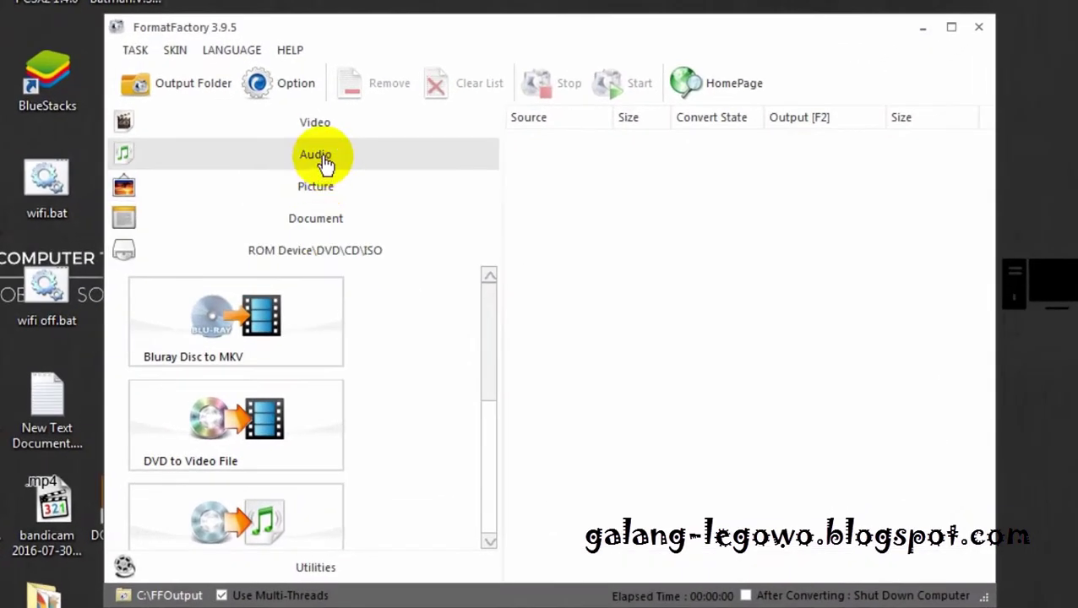
click(324, 159)
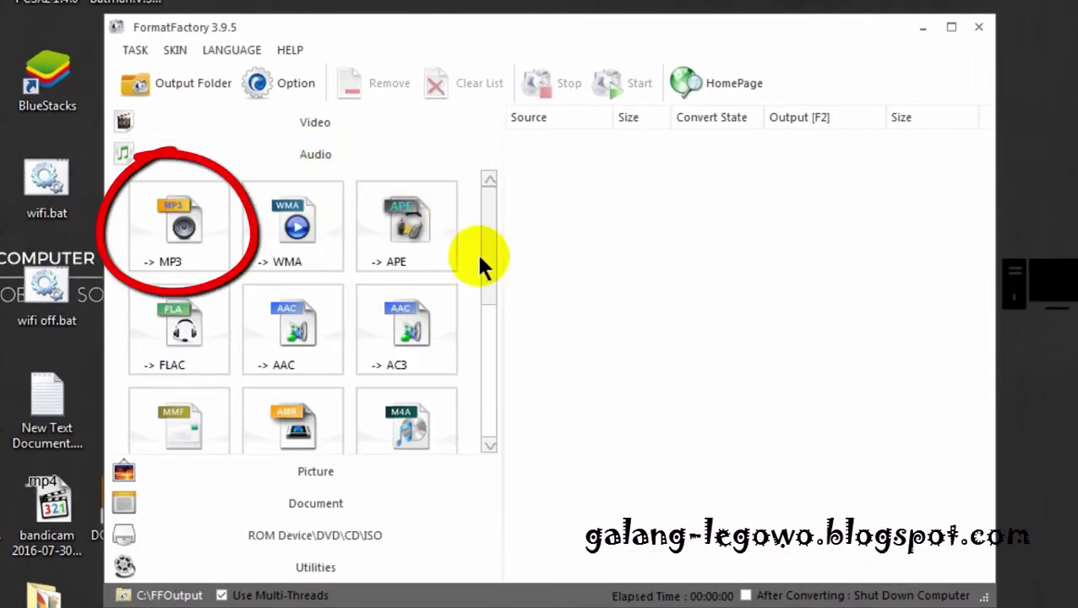
click(169, 245)
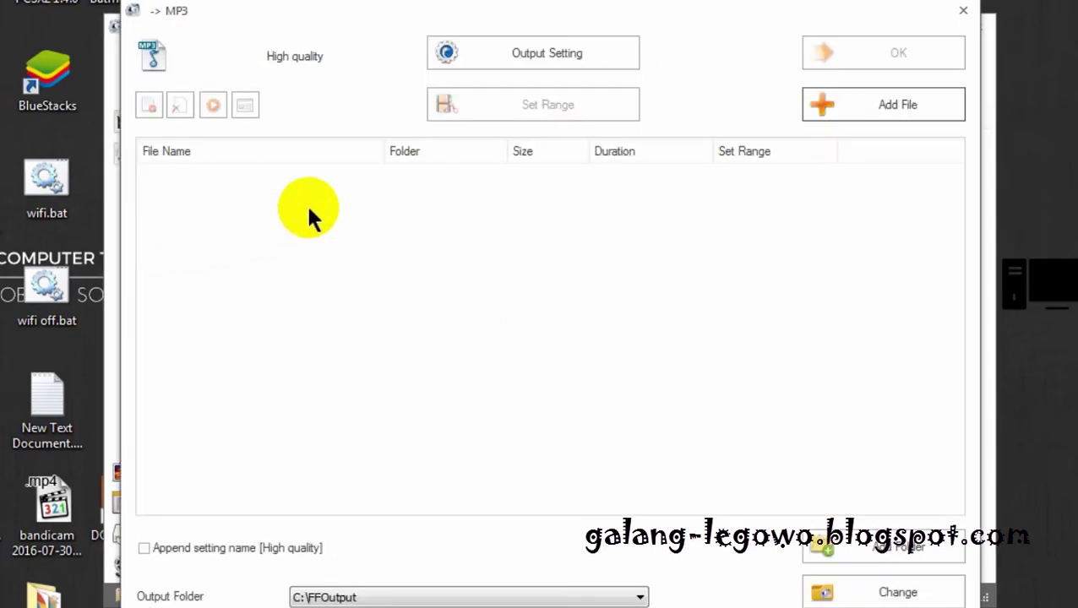
- Browse to the MPEGAV folder on DVD RW Drive (D:) to add source files for the MP3 conversion
click(906, 108)
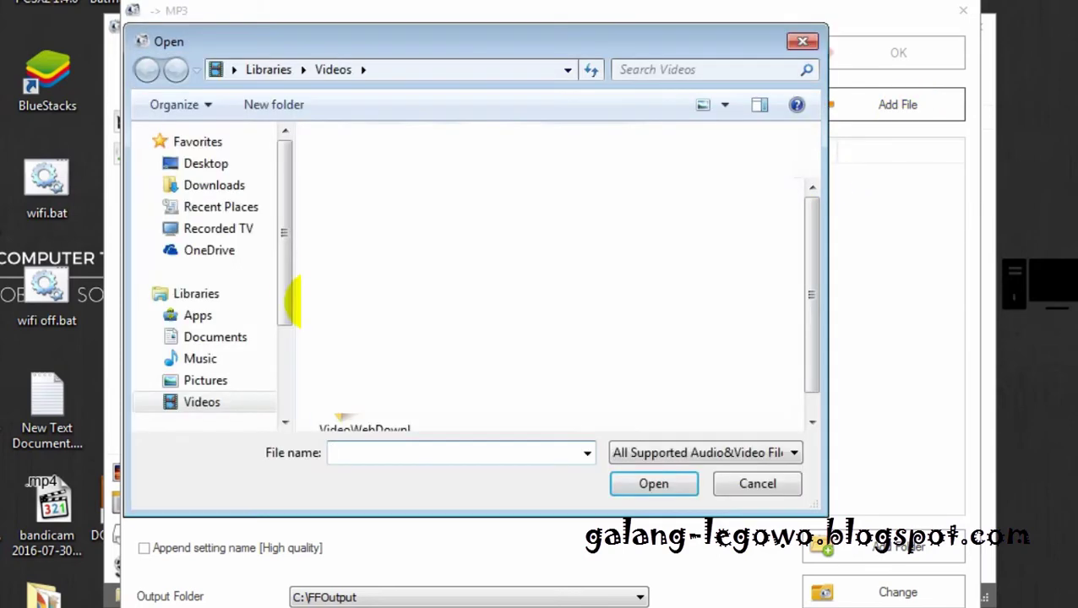
drag(283, 275, 289, 380)
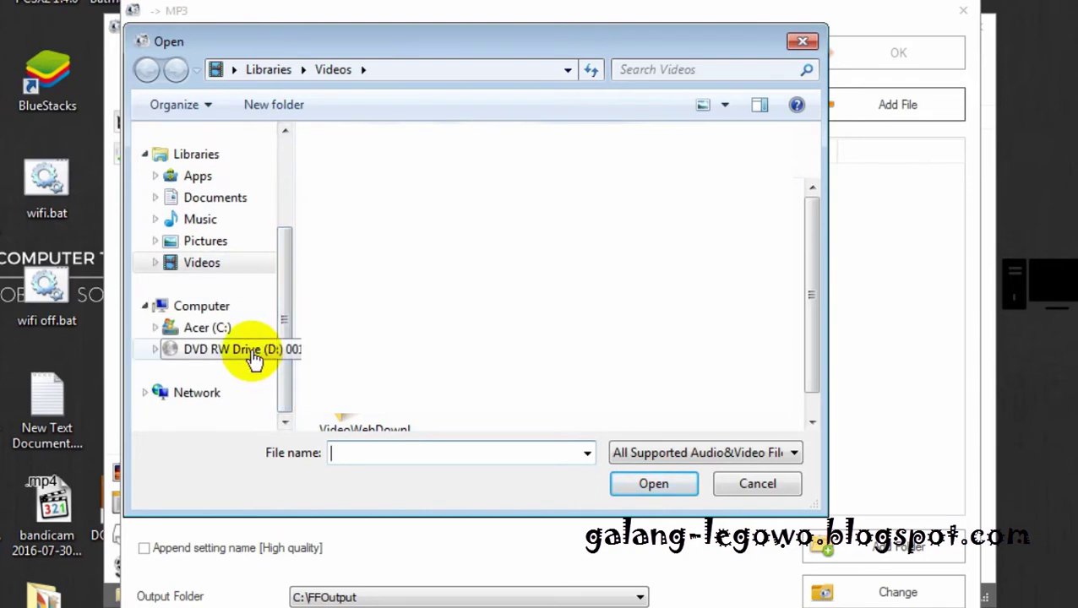
click(254, 359)
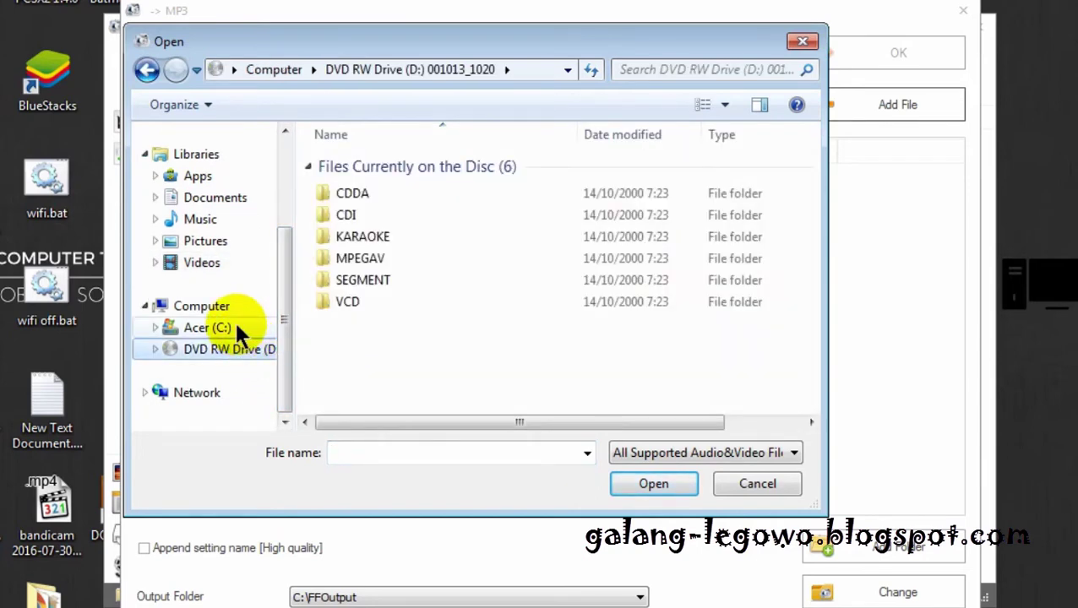
double_click(383, 259)
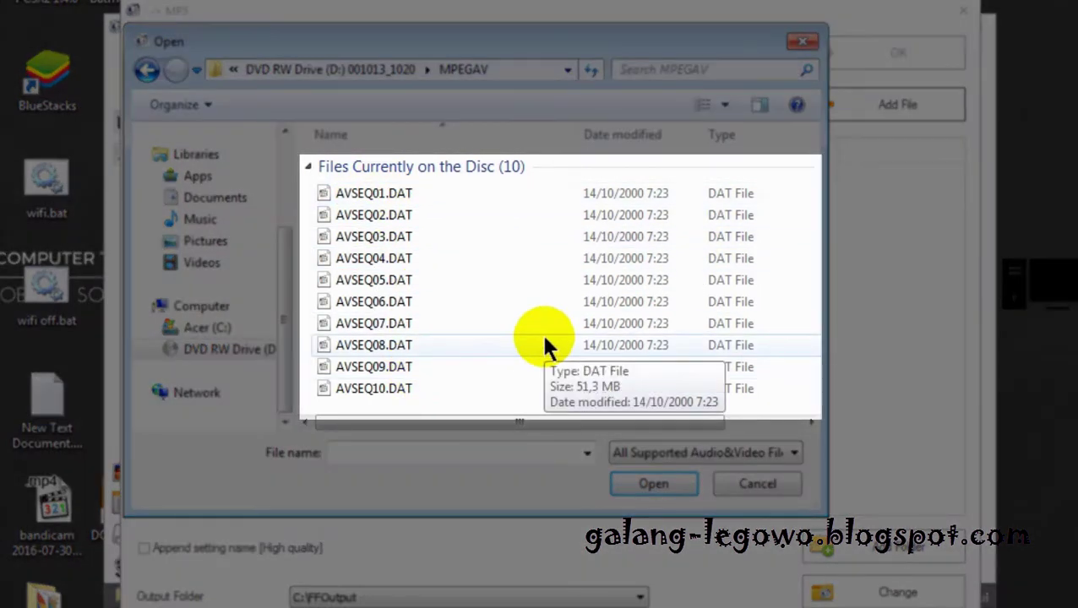
- Try selecting the whole range of files from AVSEQ01.DAT to AVSEQ10.DAT, and drop that selection
click(431, 192)
scroll(433, 360, right, 1)
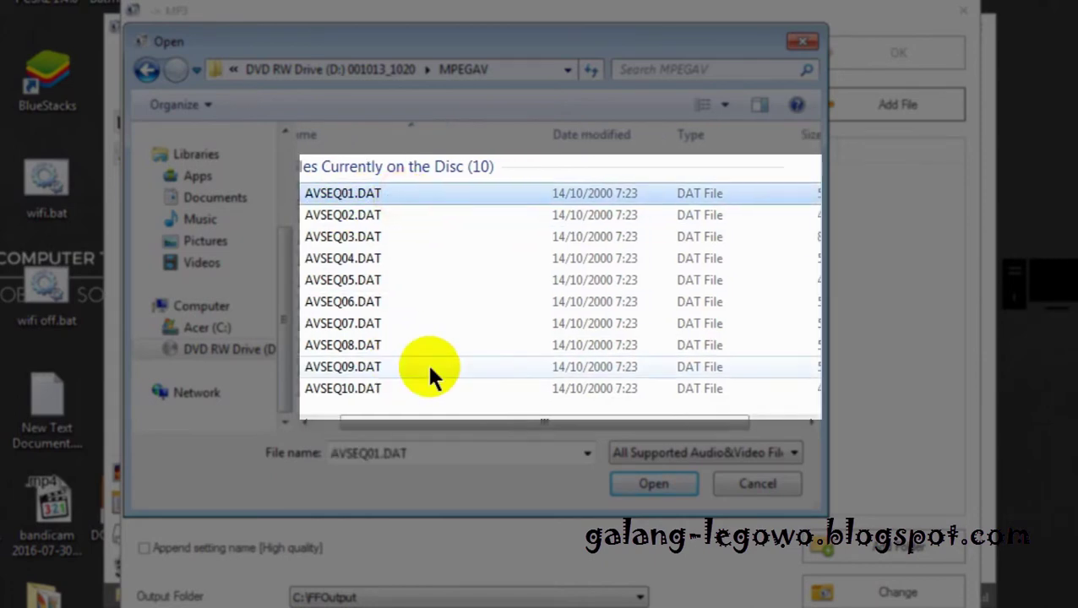
shift+click(370, 388)
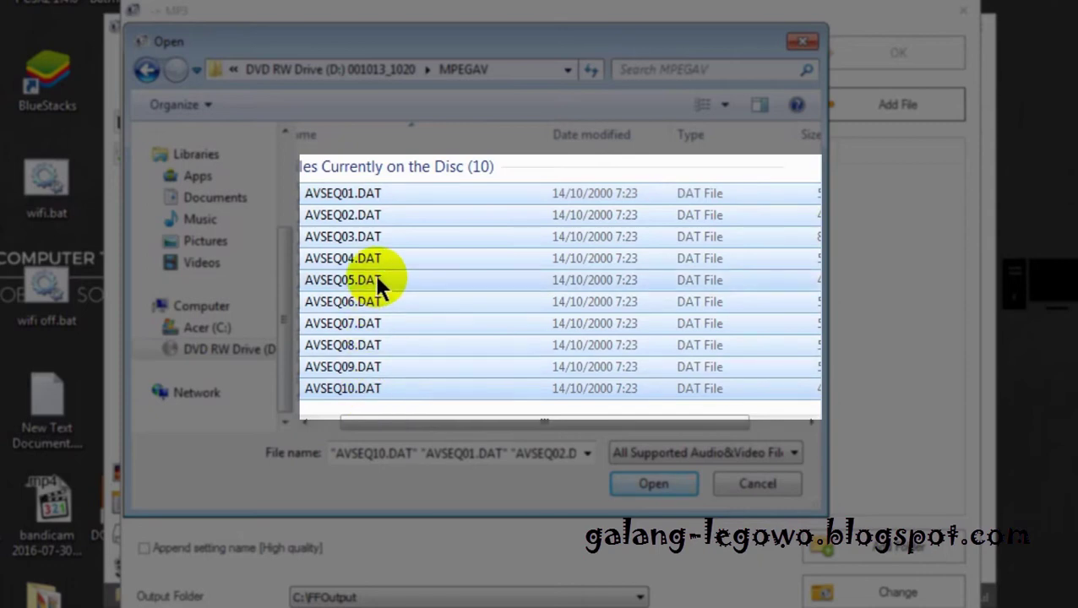
click(395, 239)
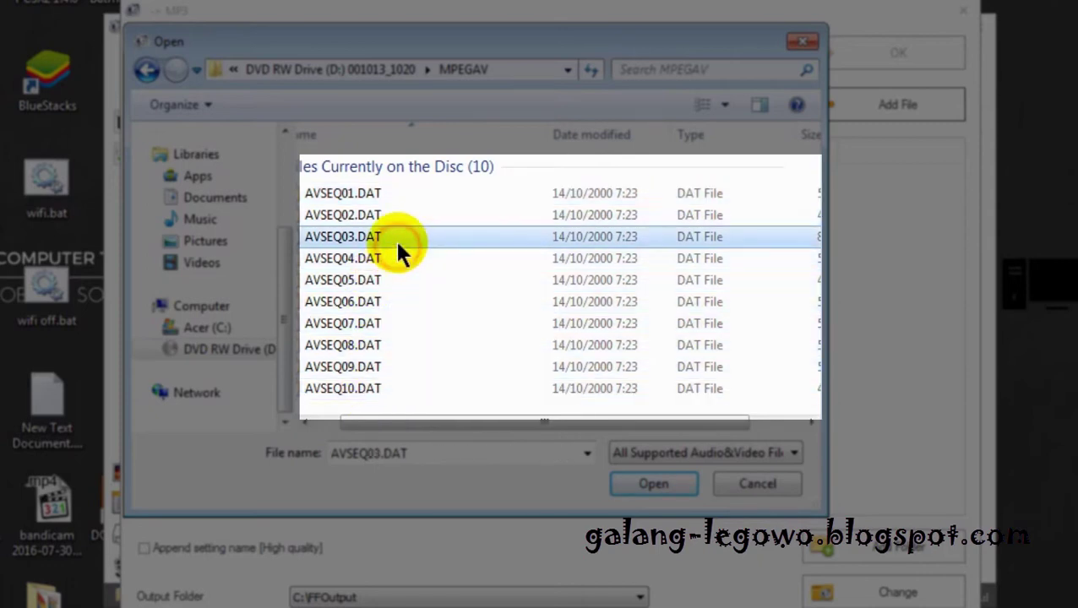
- Try selecting only AVSEQ01.DAT, AVSEQ02.DAT, AVSEQ05.DAT and AVSEQ08.DAT together, and drop that selection
click(397, 196)
drag(523, 422, 422, 422)
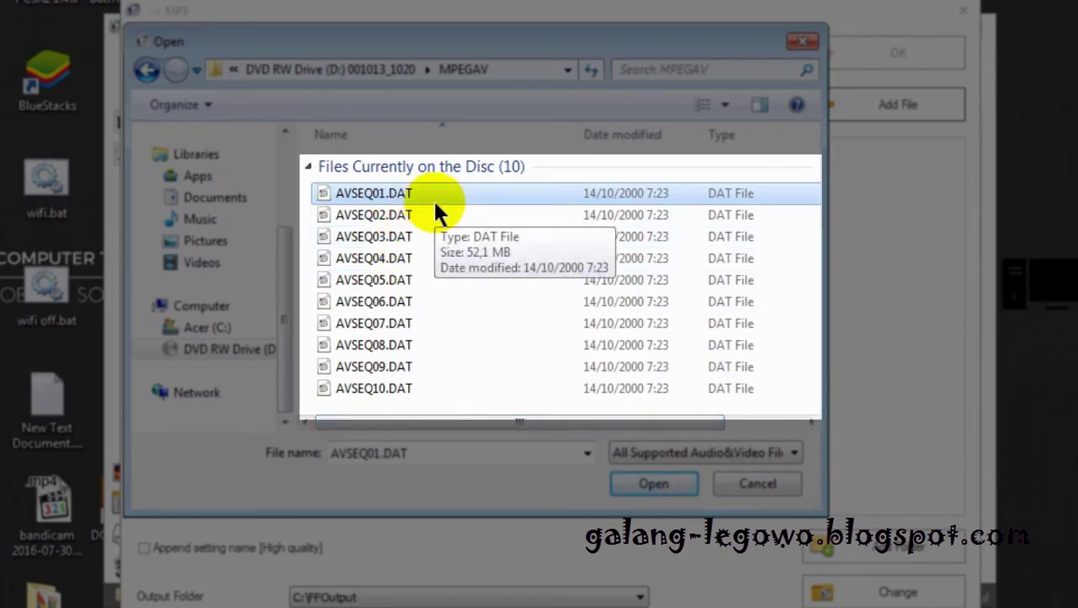
ctrl+click(384, 280)
ctrl+click(382, 218)
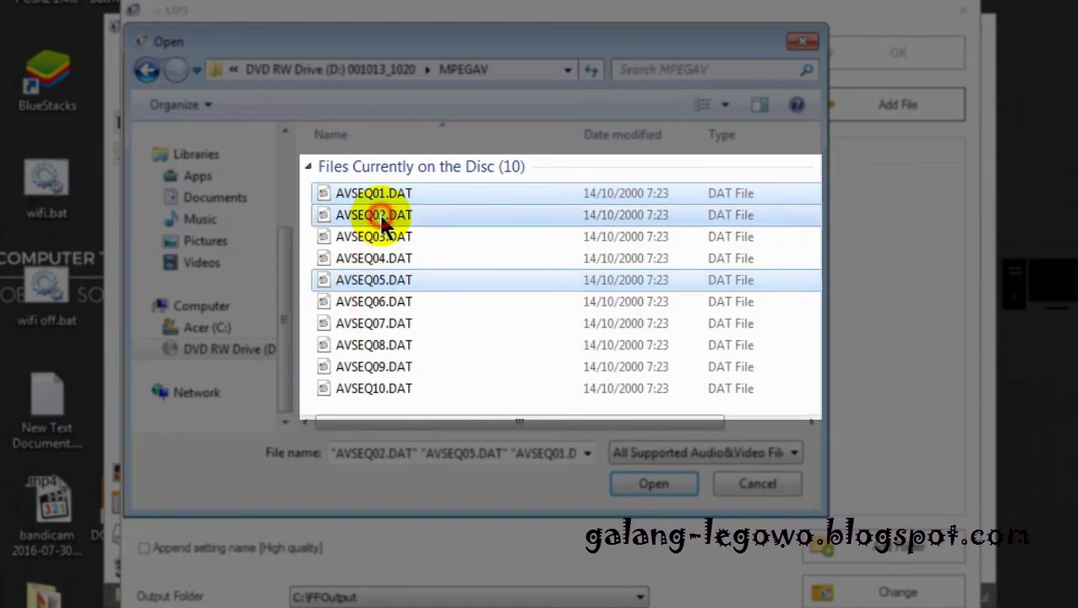
ctrl+click(382, 353)
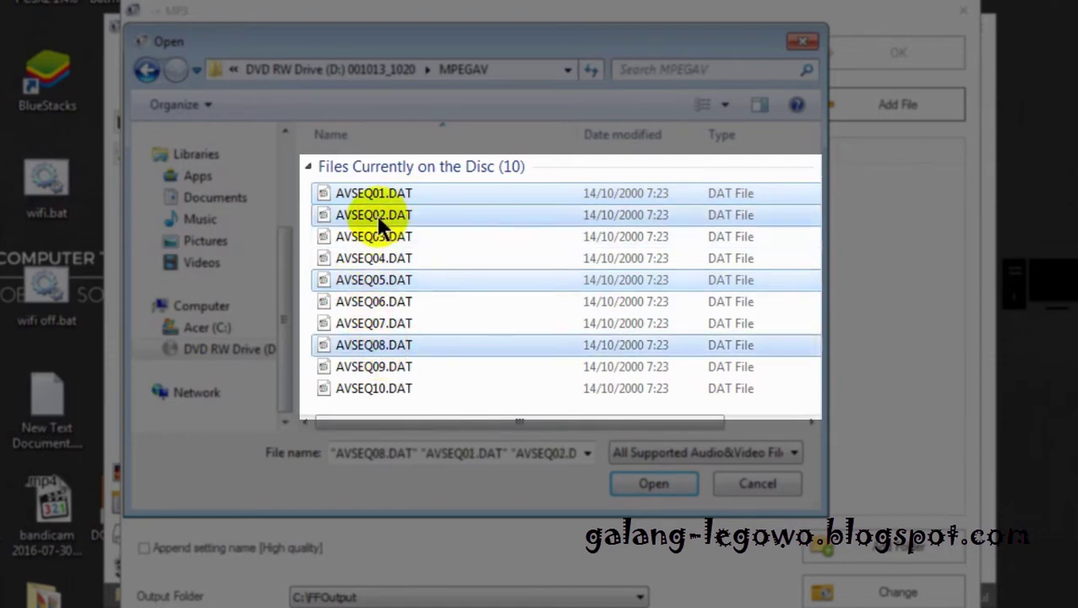
click(405, 231)
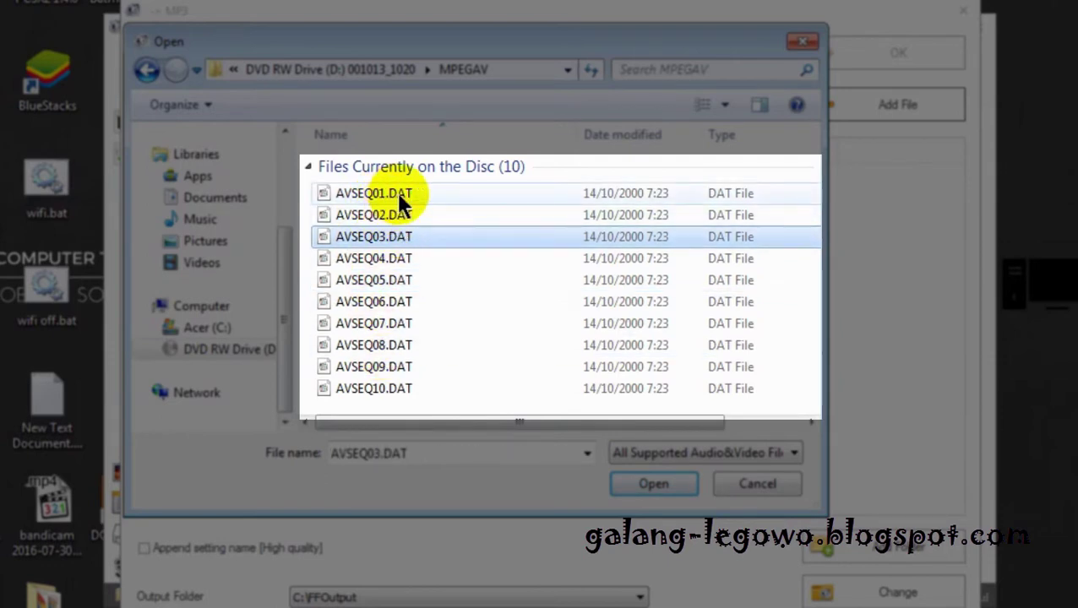
- Add only AVSEQ01.DAT to the MP3 conversion list
click(397, 196)
drag(397, 196, 545, 392)
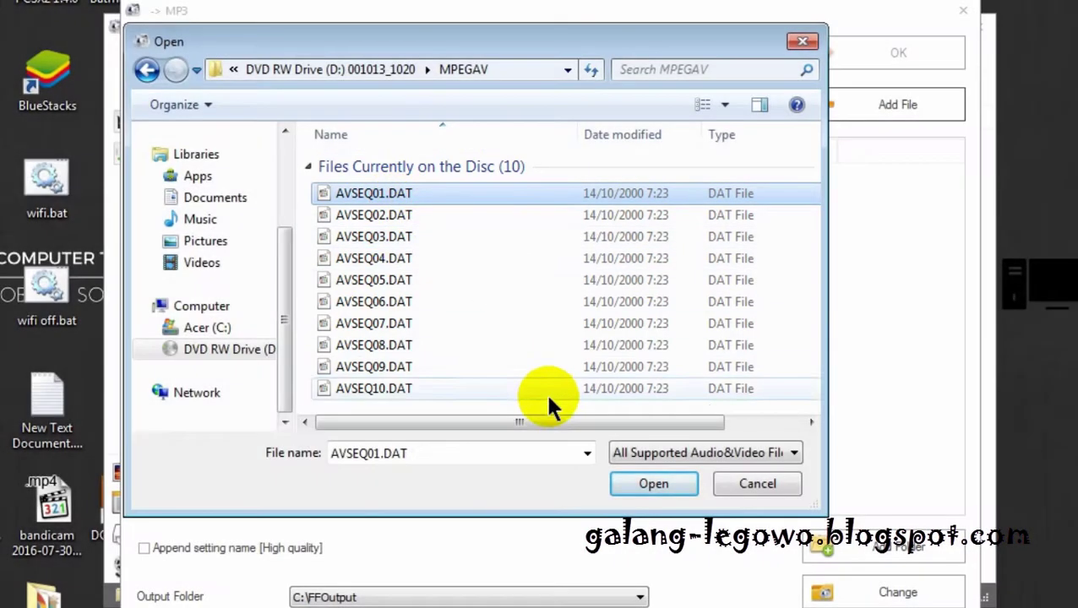
click(639, 488)
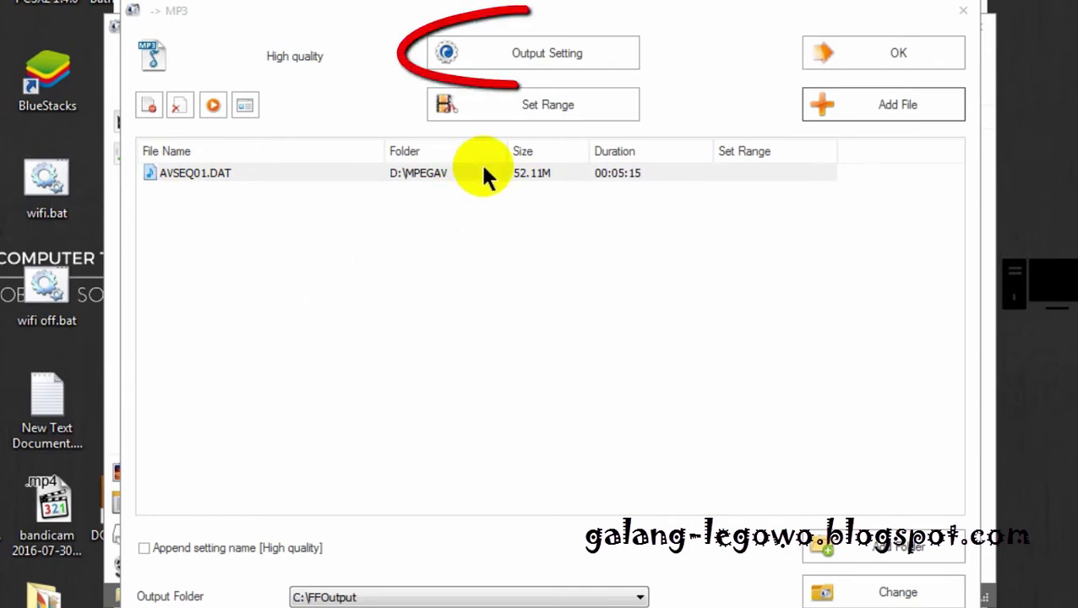
- Set the bitrate to 128 KB/s in the MP3 output settings, keeping the High quality profile
click(526, 58)
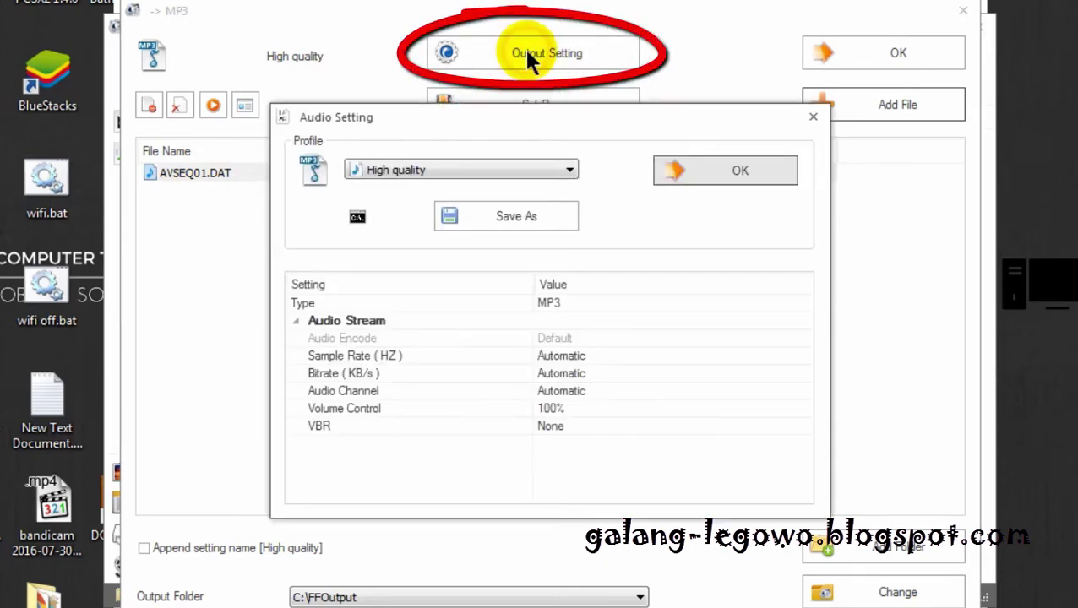
click(446, 175)
click(445, 187)
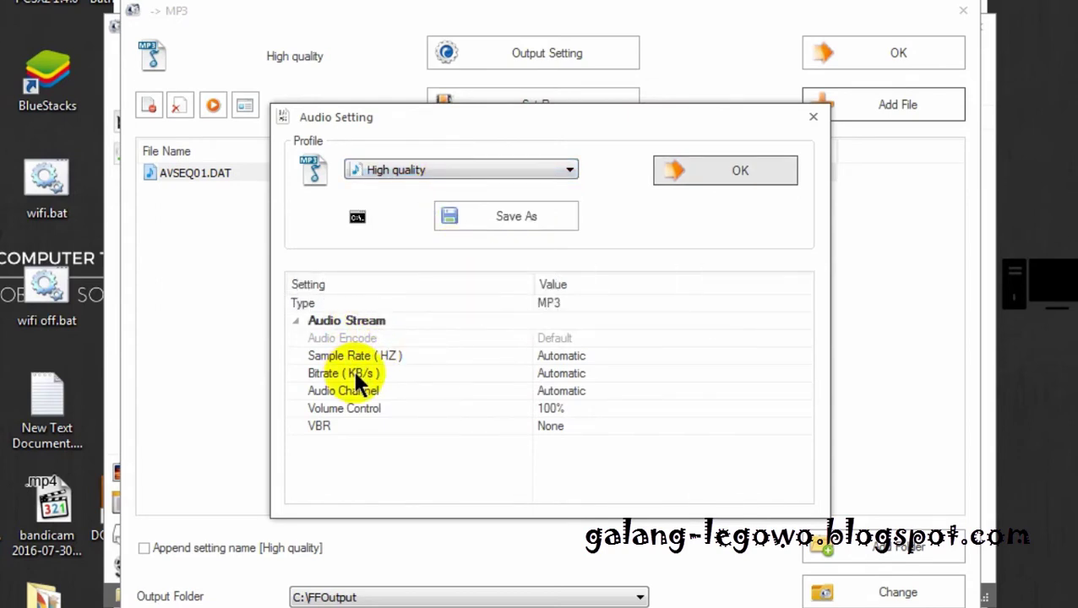
click(562, 375)
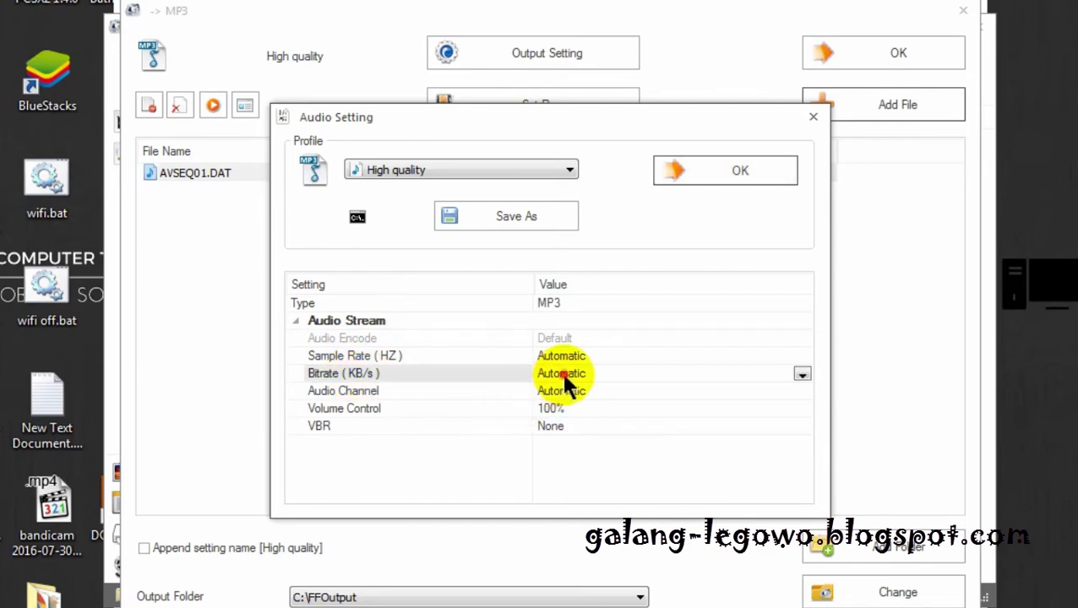
click(802, 374)
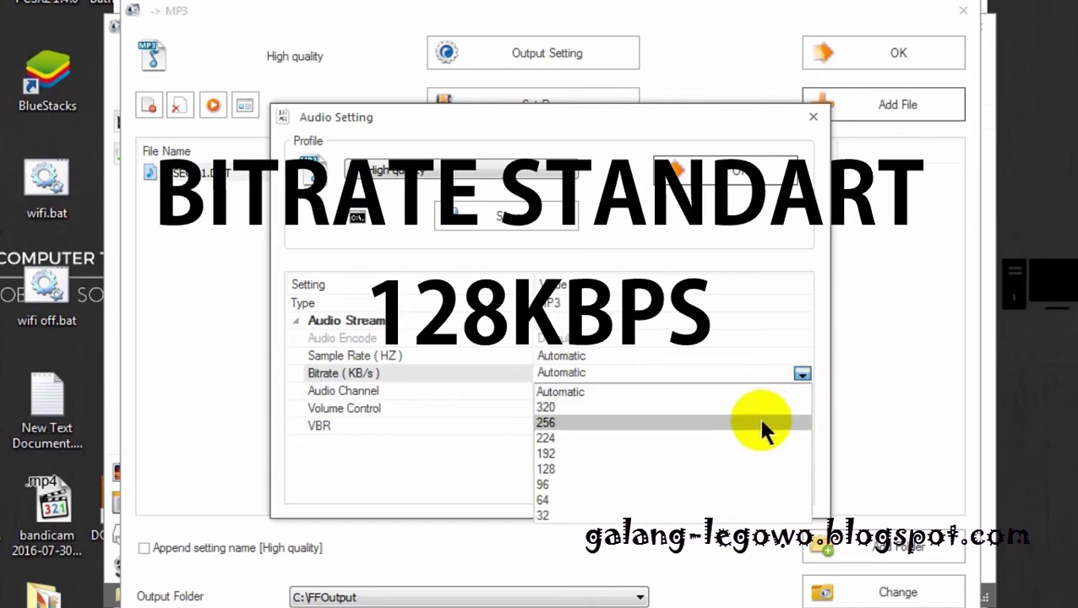
click(740, 470)
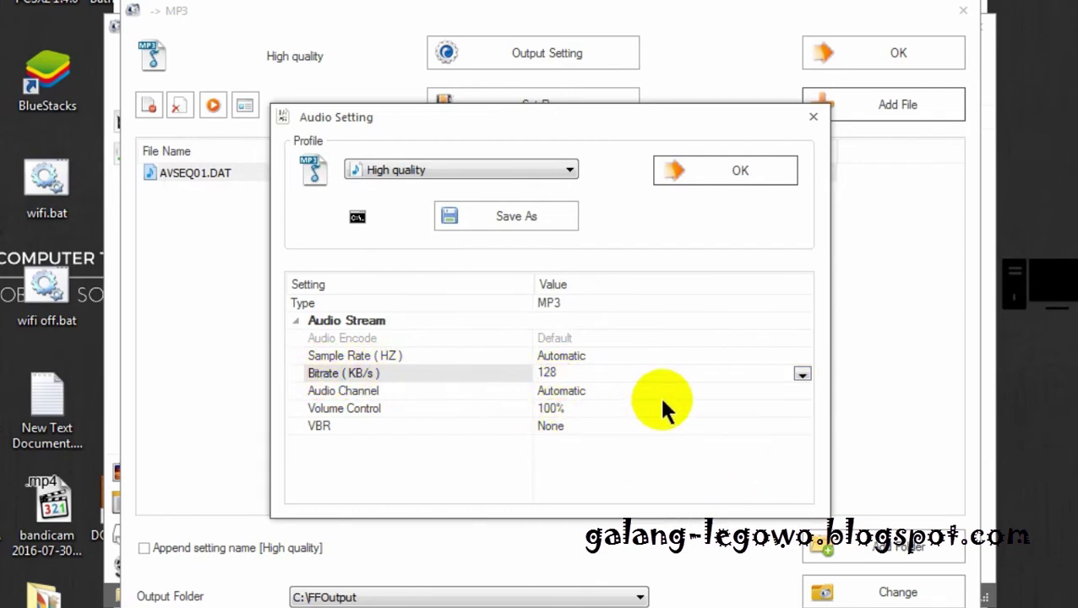
click(737, 173)
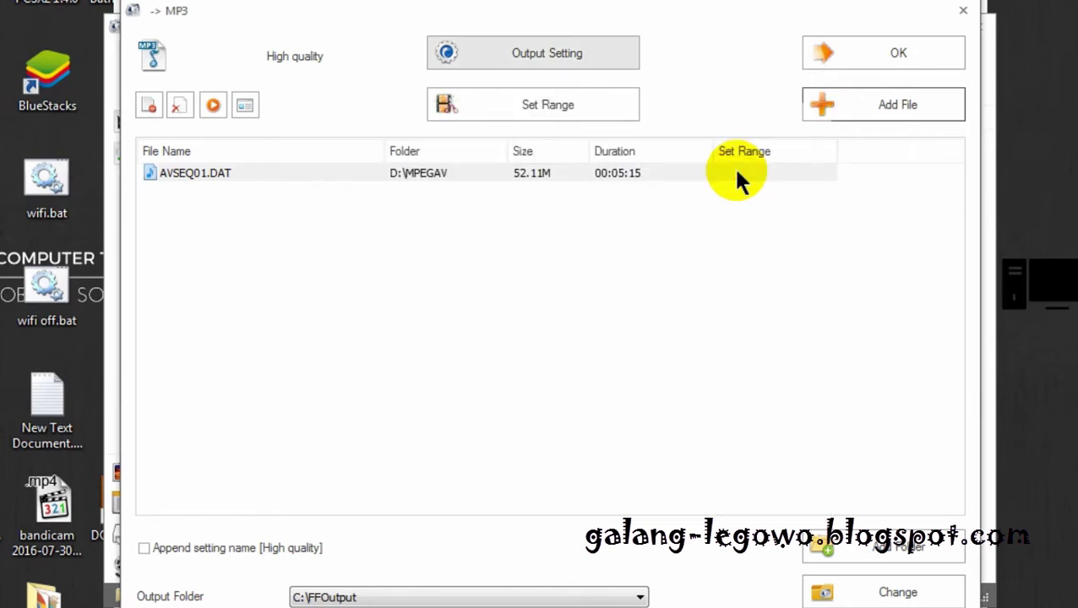
- Change the output folder for the MP3 conversion to the Desktop
click(853, 593)
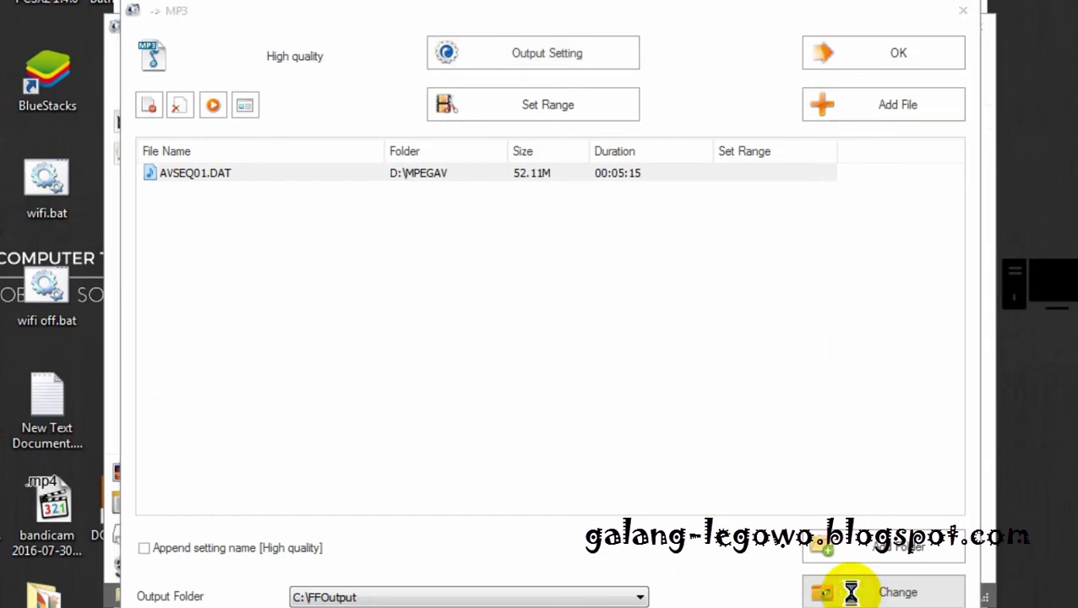
click(440, 244)
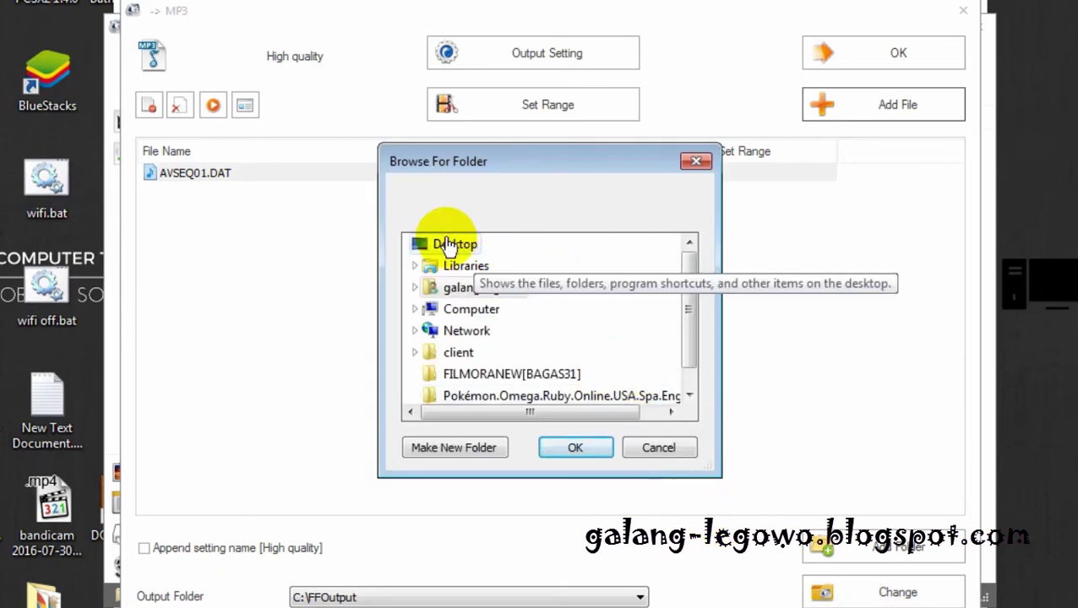
click(575, 448)
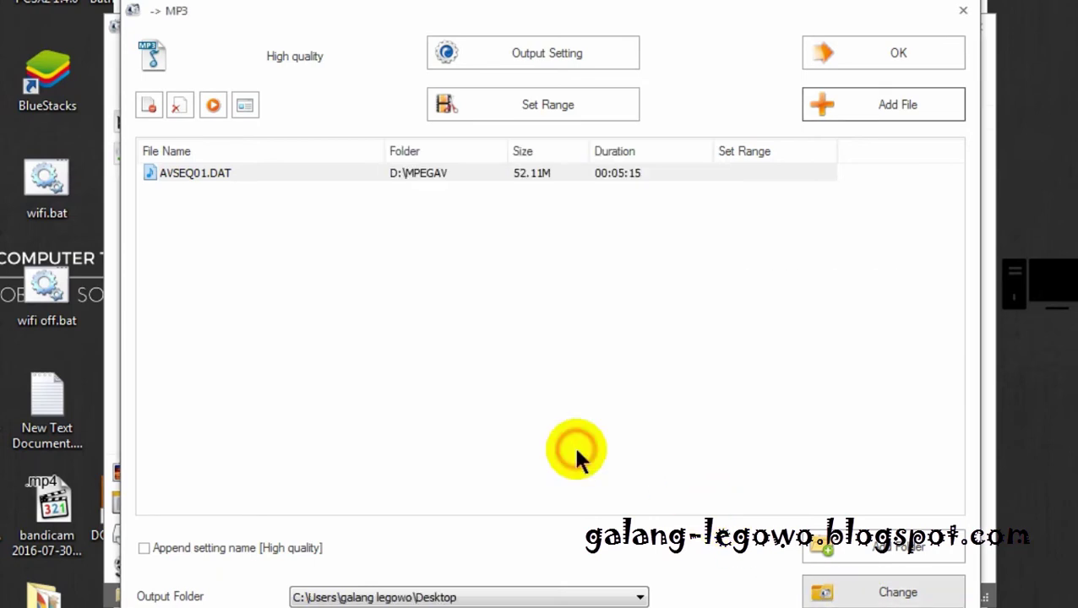
- Add the configured MP3 job to the task list and start converting AVSEQ01.DAT
click(892, 63)
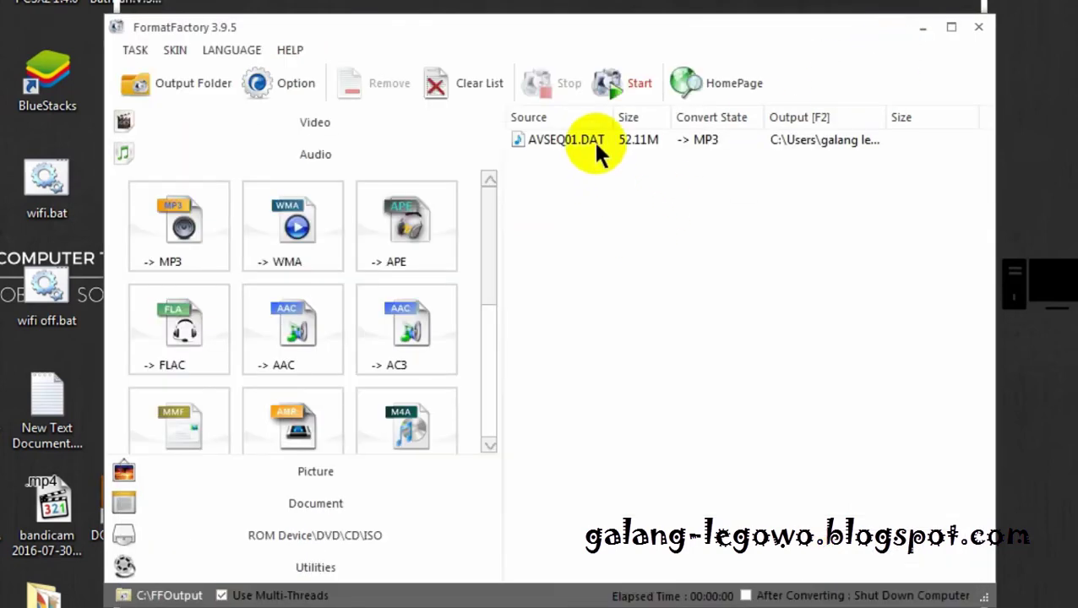
click(639, 144)
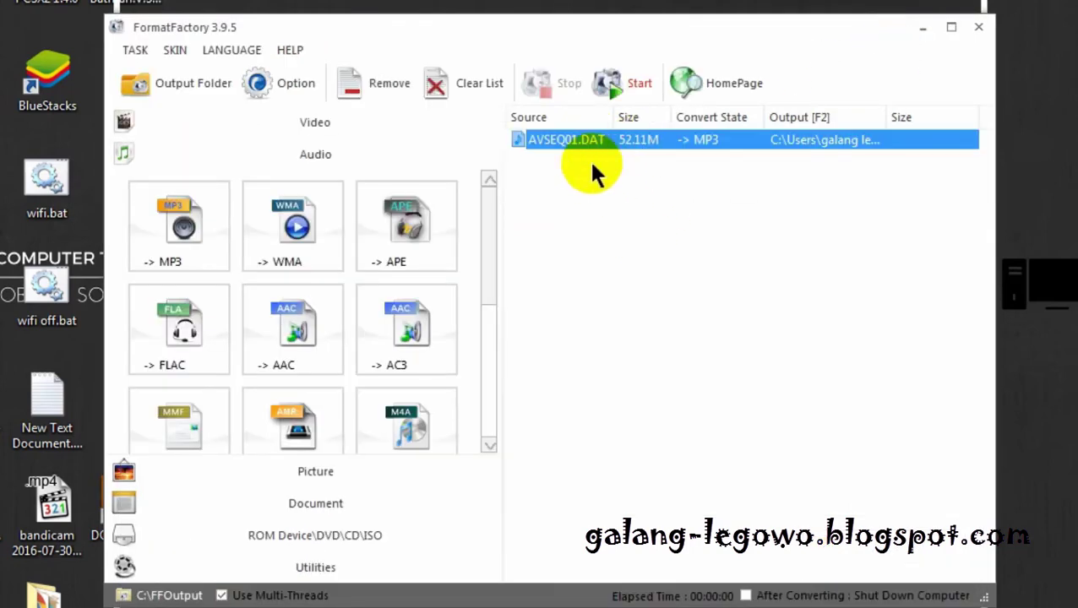
click(626, 85)
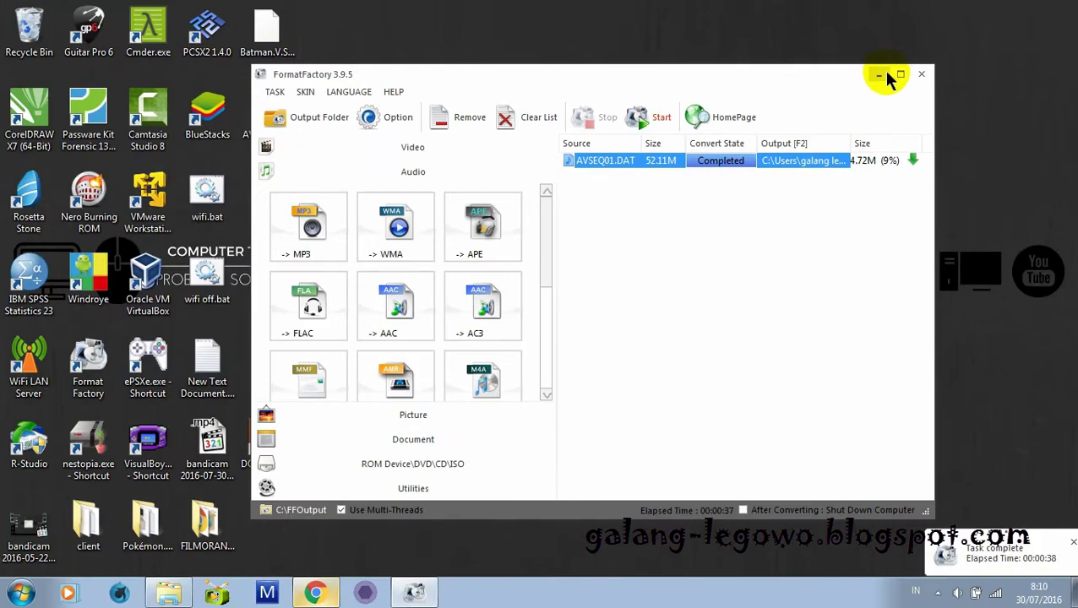
- Minimize the converter and rename the converted AVSEQ01.mp3 file on the desktop as oke.mp3
click(882, 76)
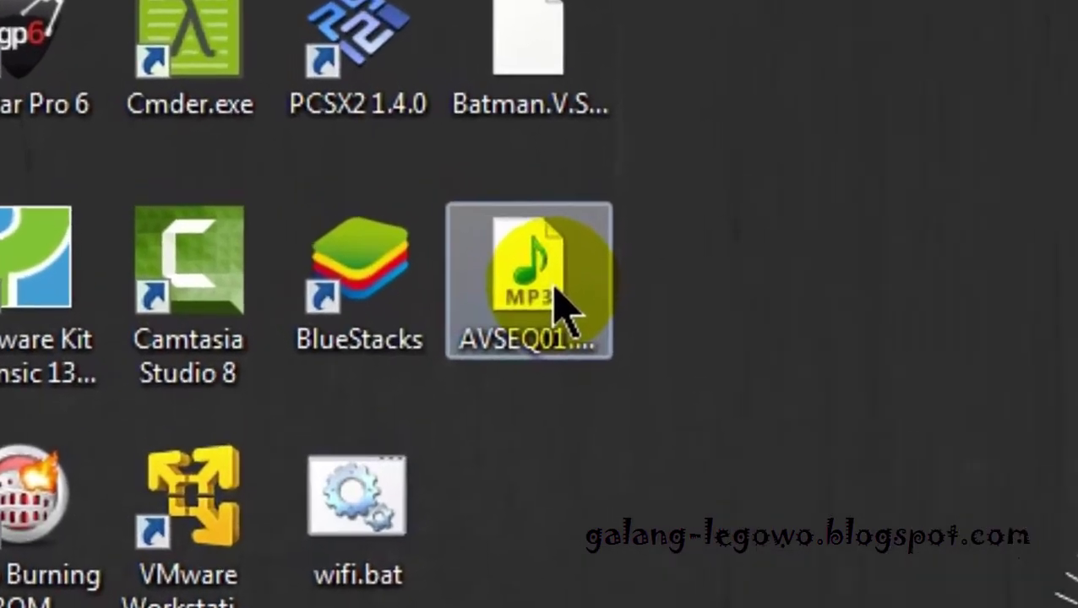
click(561, 296)
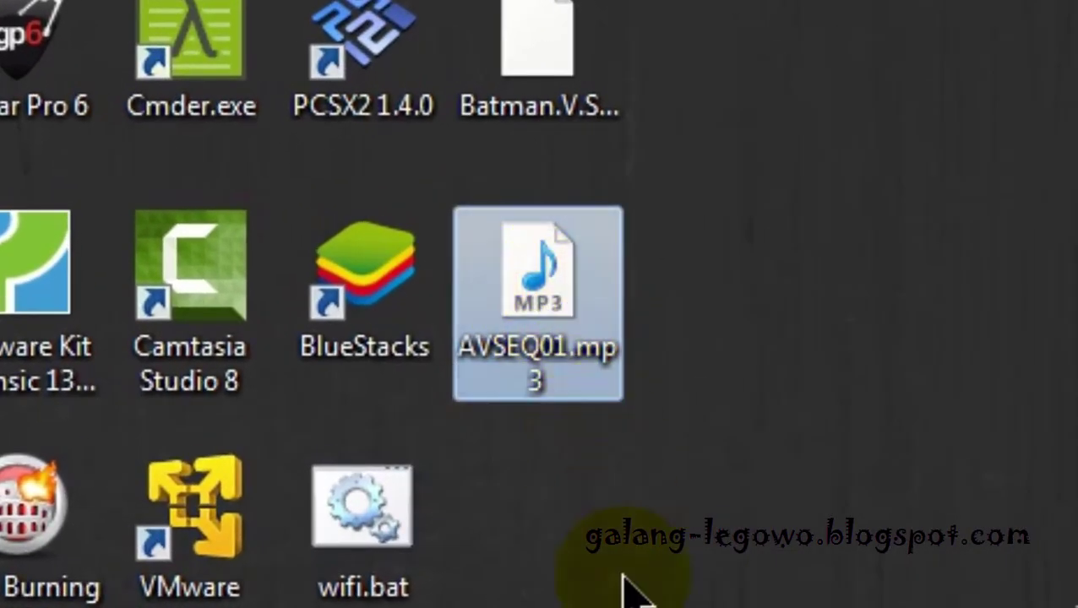
key(F2)
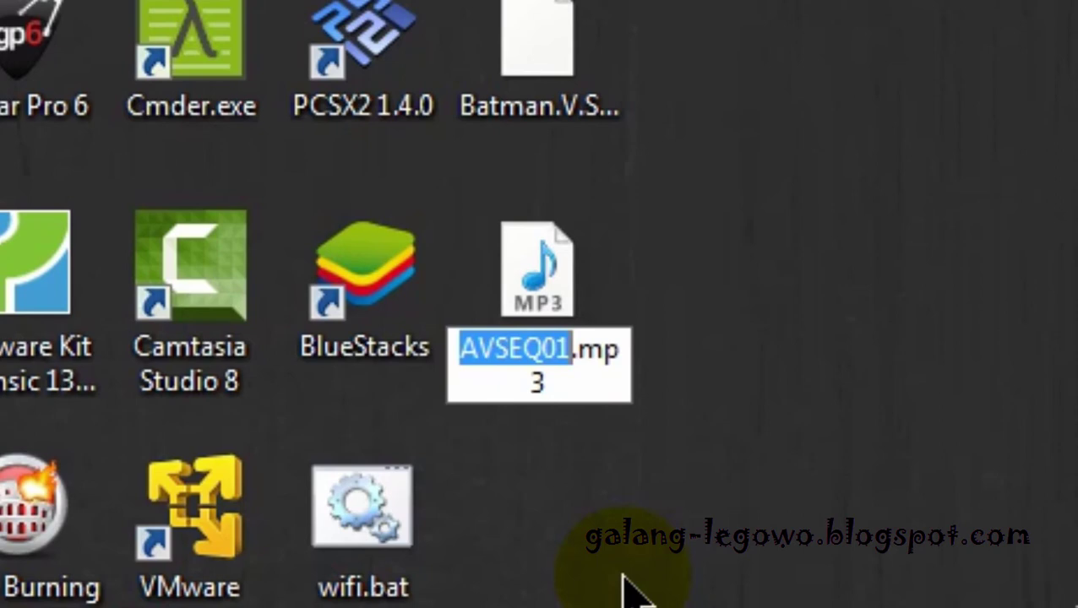
text(oke)
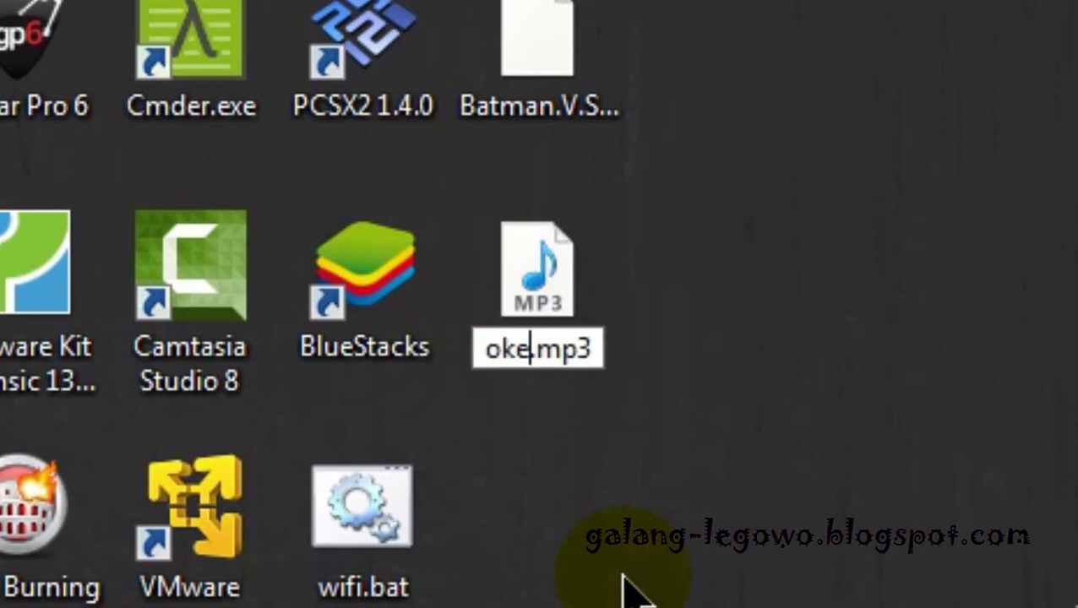
key(Return)
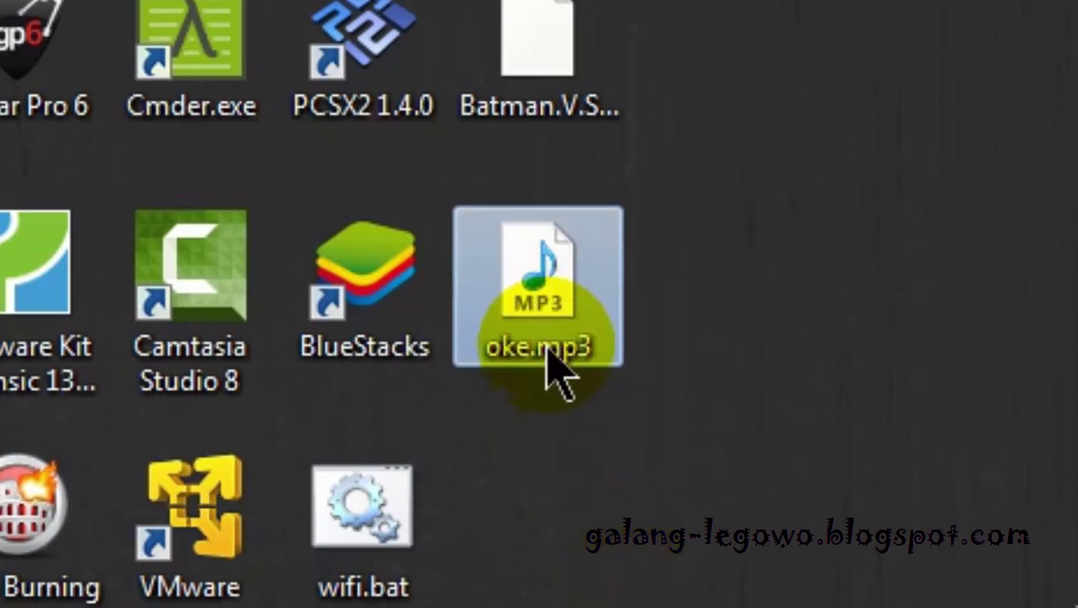
- Play oke.mp3 in MPC-HC x64, skip ahead to about 01:38 and 02:30, pause it, and close the player
mouse_move(586, 354)
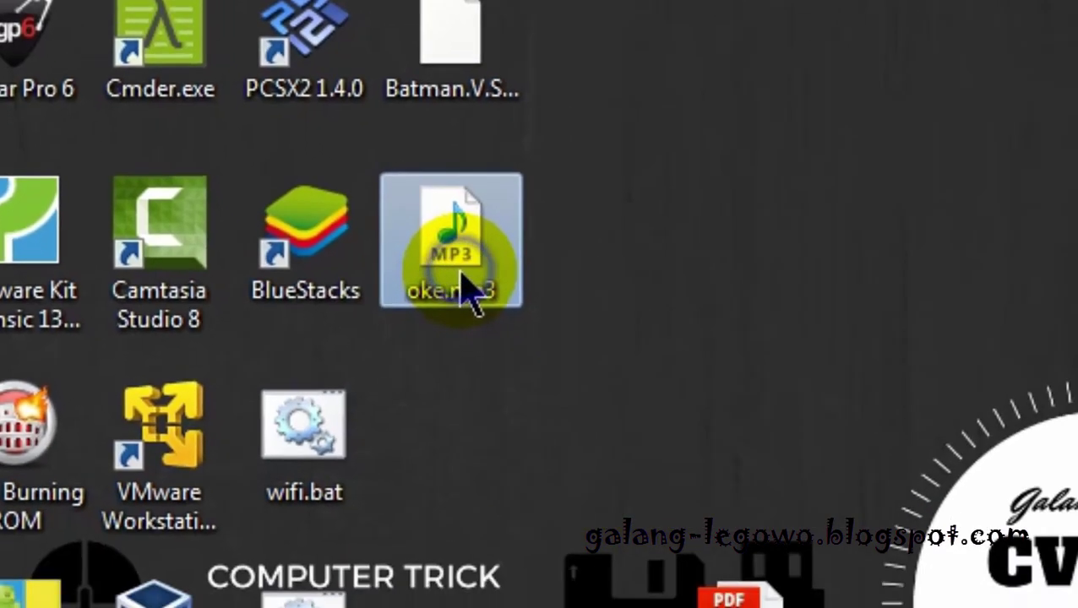
right_click(463, 292)
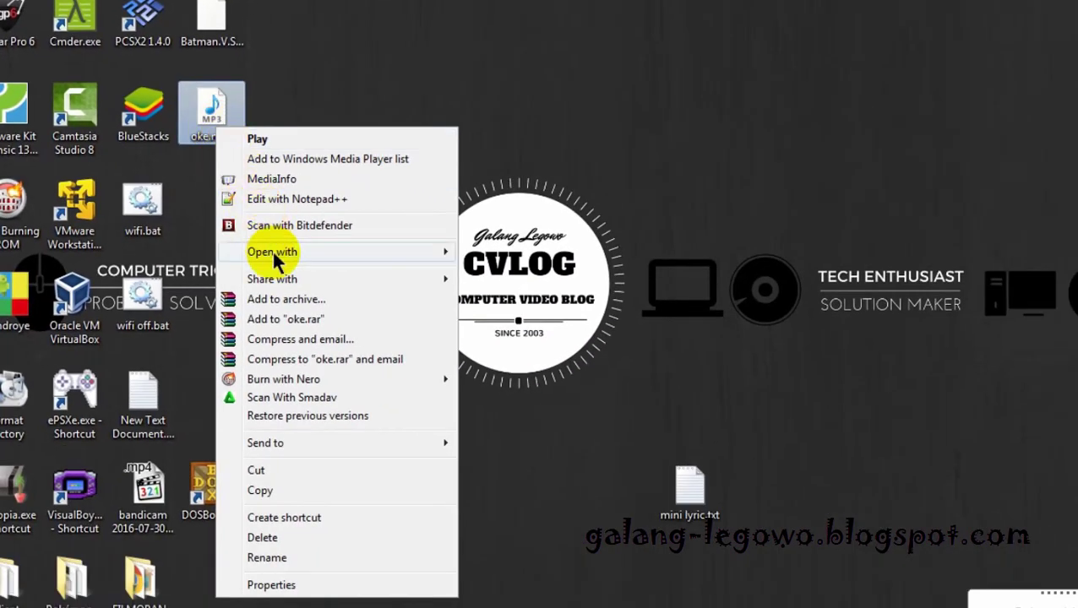
mouse_move(625, 541)
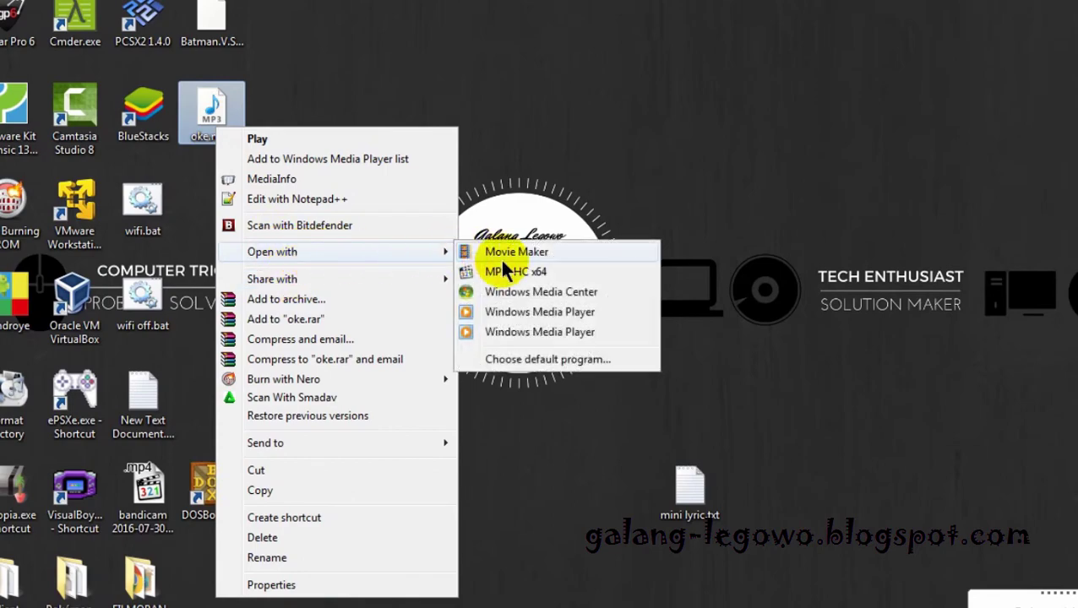
click(511, 275)
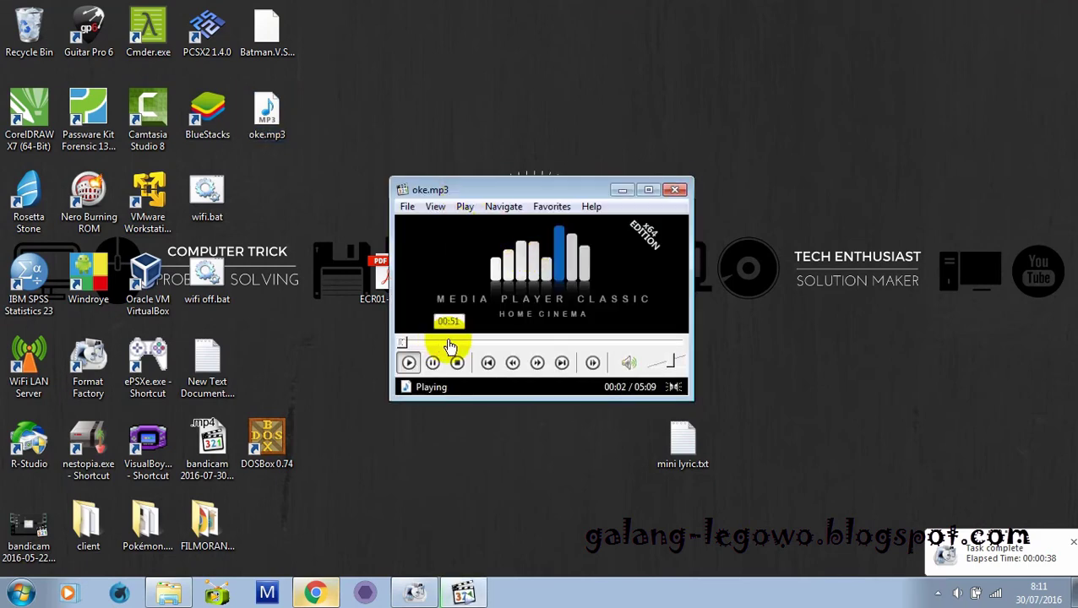
click(490, 344)
drag(490, 346, 539, 343)
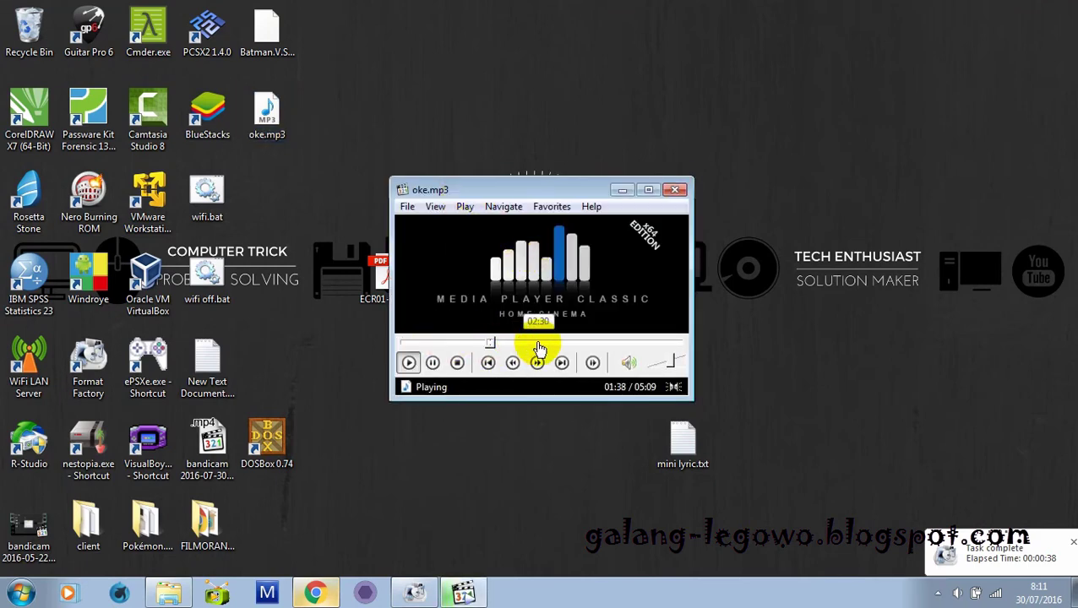
click(559, 268)
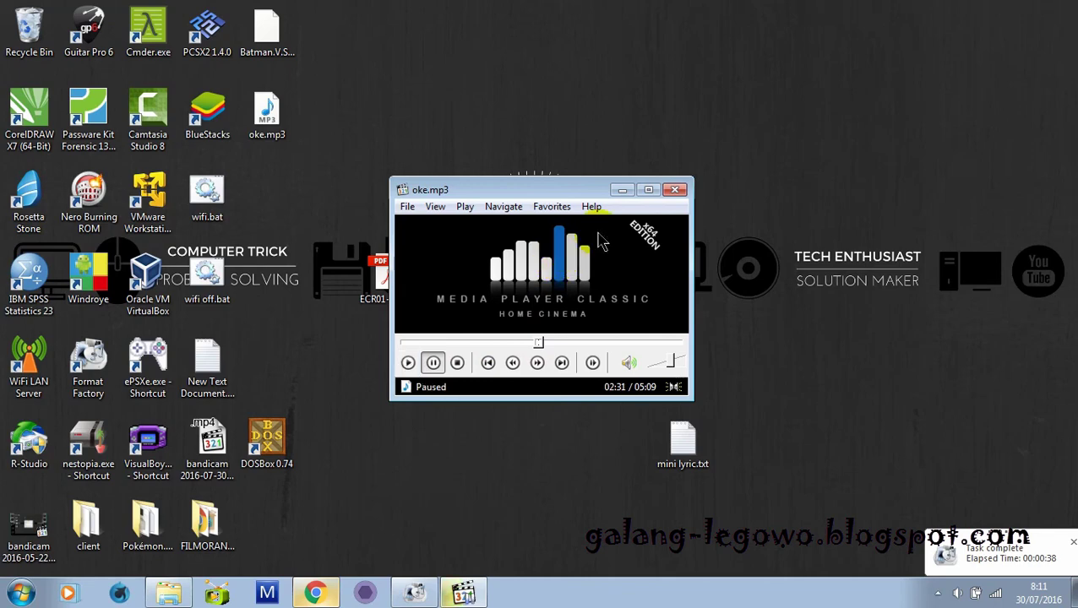
click(676, 190)
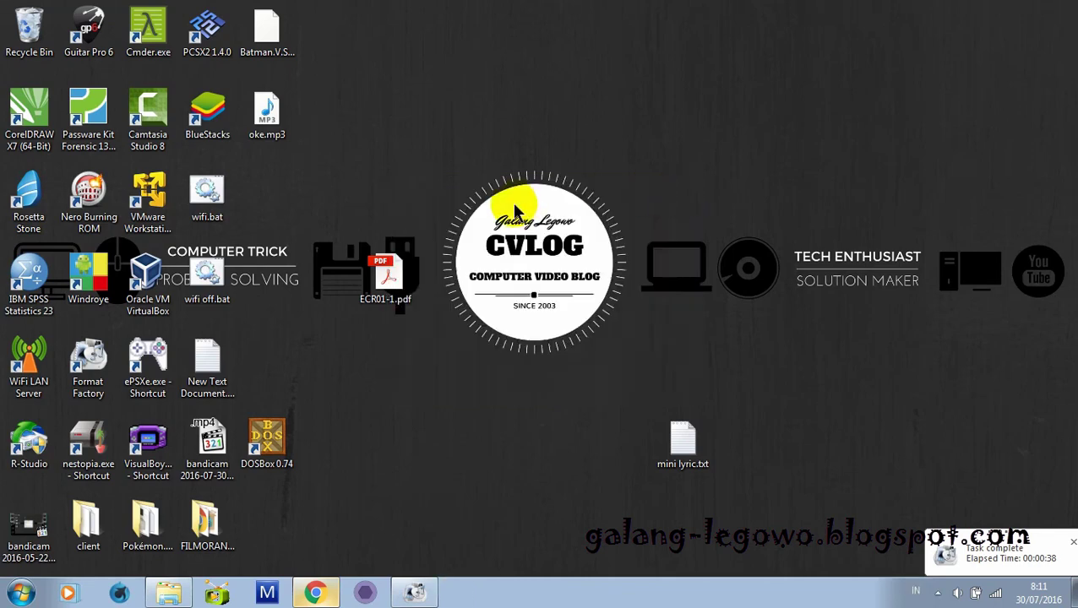